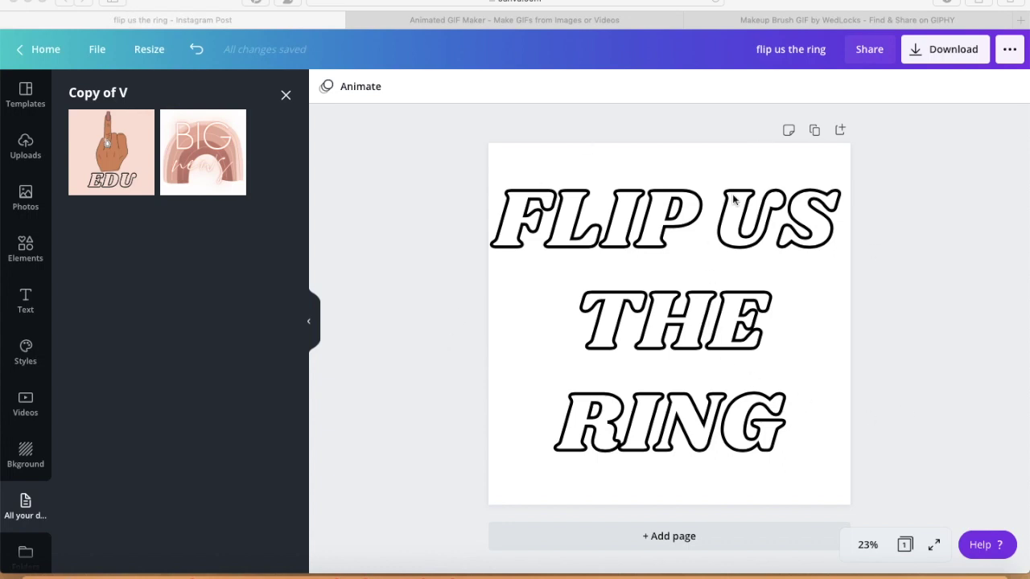
Colour FLIP US light pink, THE deeper pink and RING dark rose, then duplicate the page
left_click(285, 98)
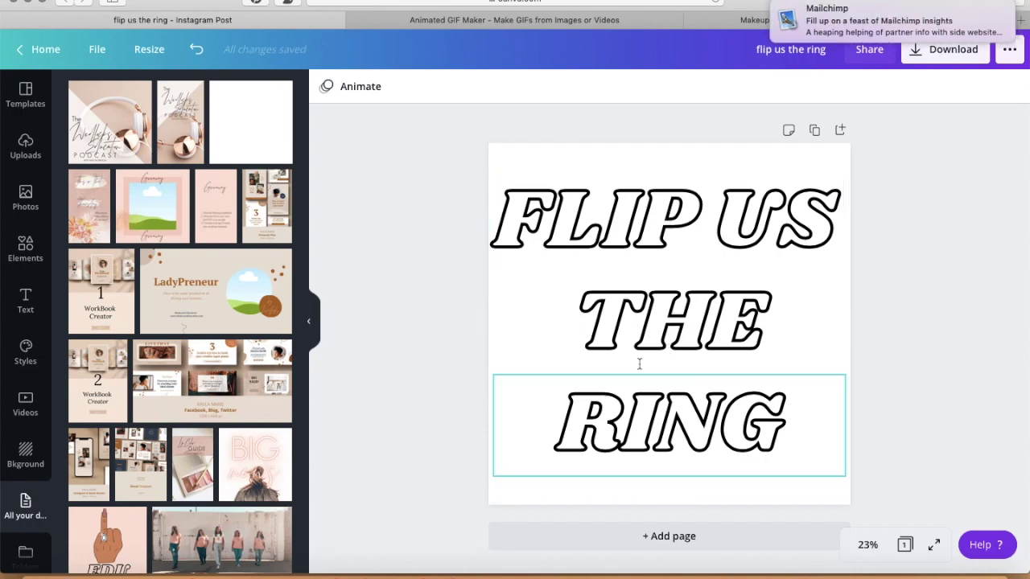
left_click(636, 241)
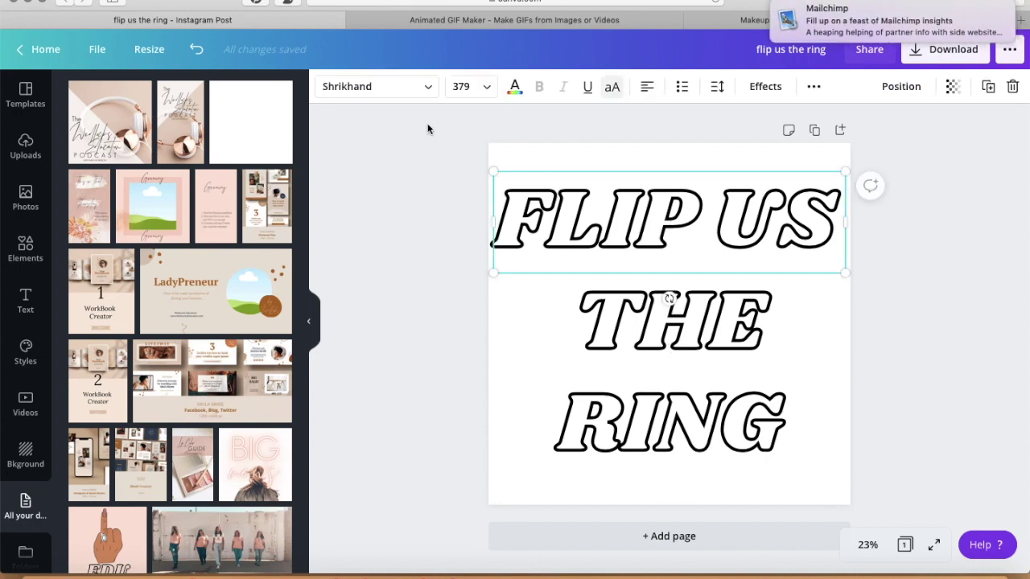
left_click(515, 86)
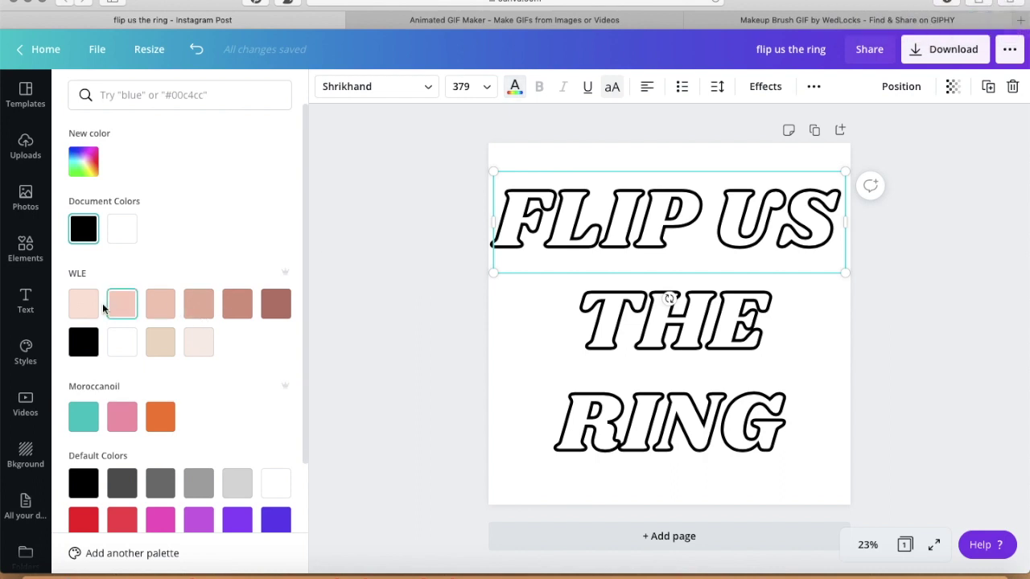
left_click(127, 313)
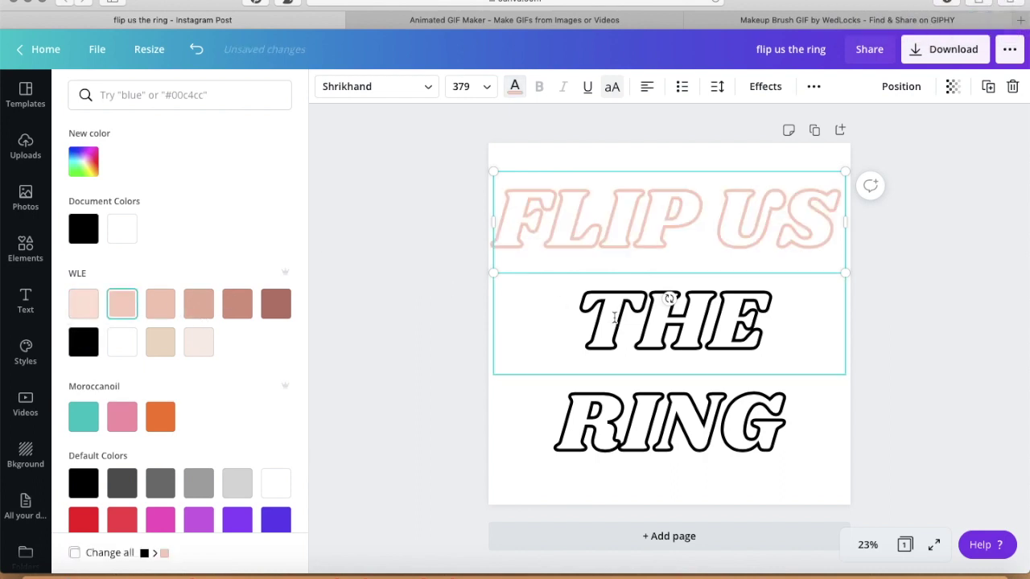
left_click(614, 317)
left_click(199, 304)
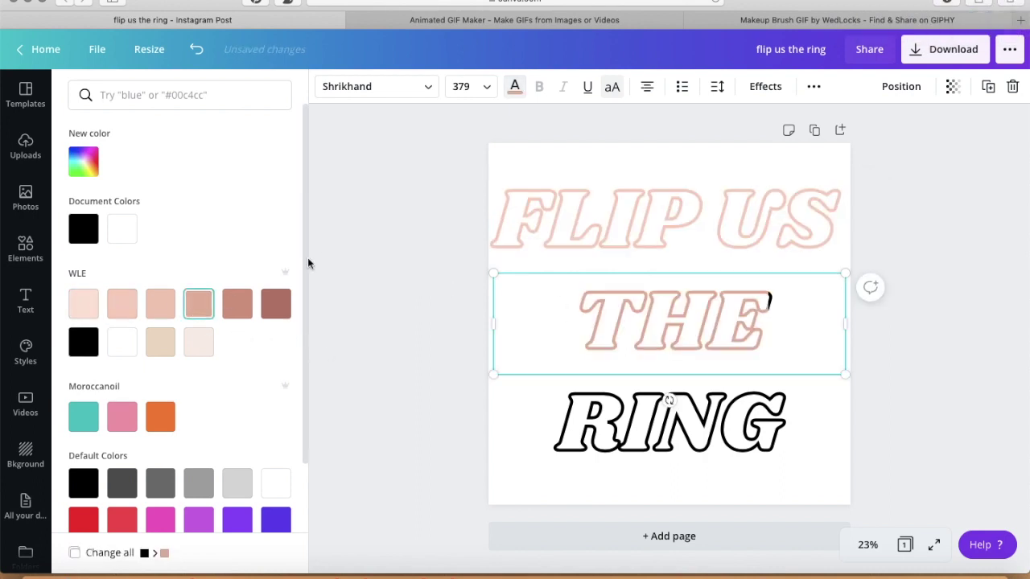
left_click(719, 432)
left_click(276, 304)
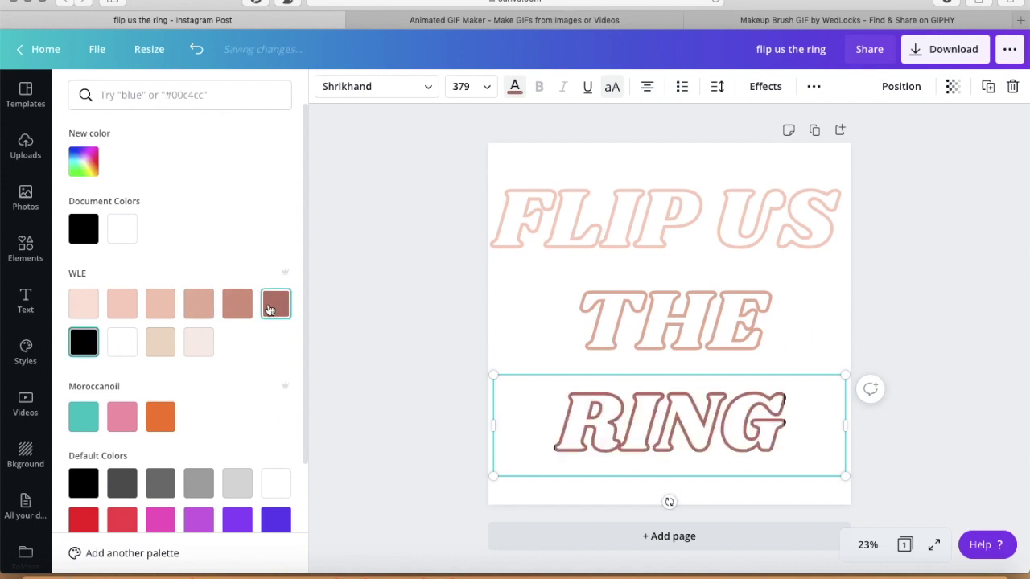
left_click(378, 299)
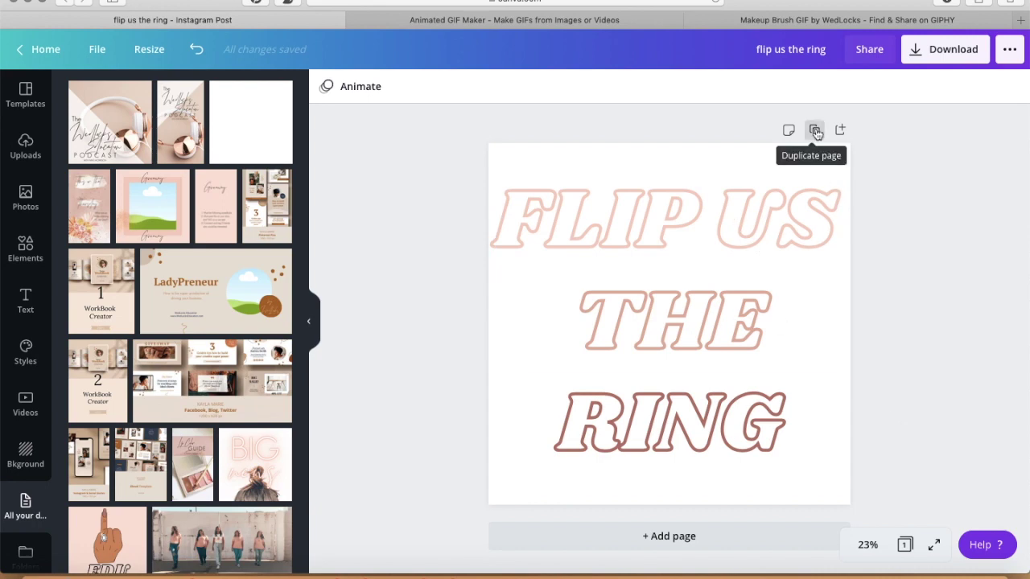
left_click(816, 132)
Duplicate the page twice more so the design has four pages
left_click(789, 132)
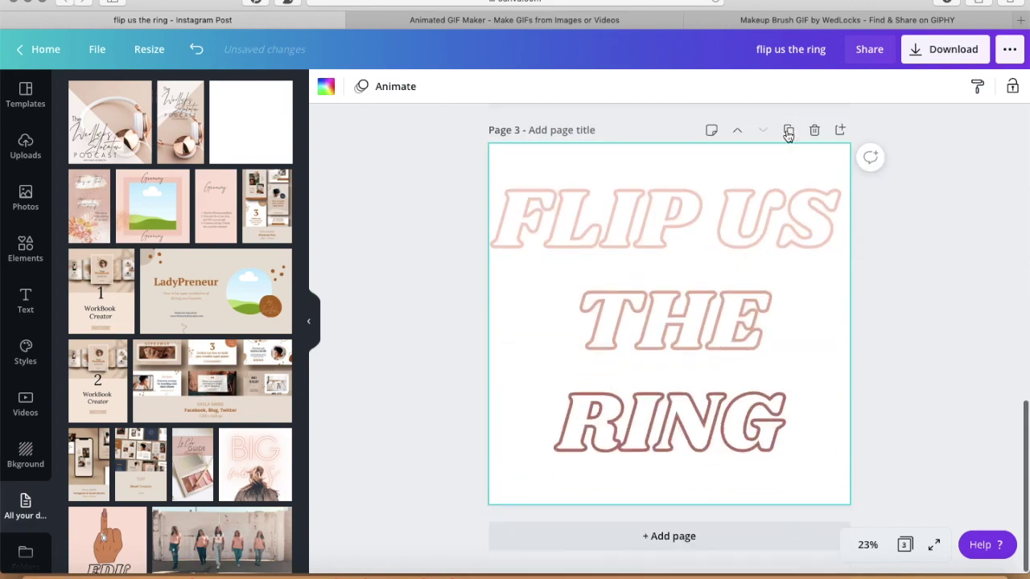
left_click(789, 132)
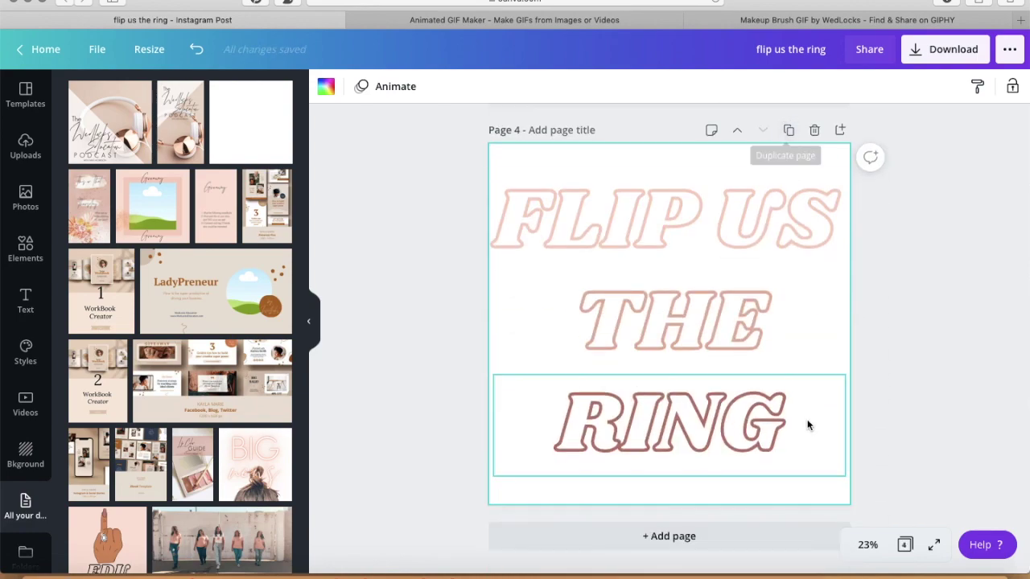
scroll(807, 423, "up", 10)
scroll(807, 423, "up", 5)
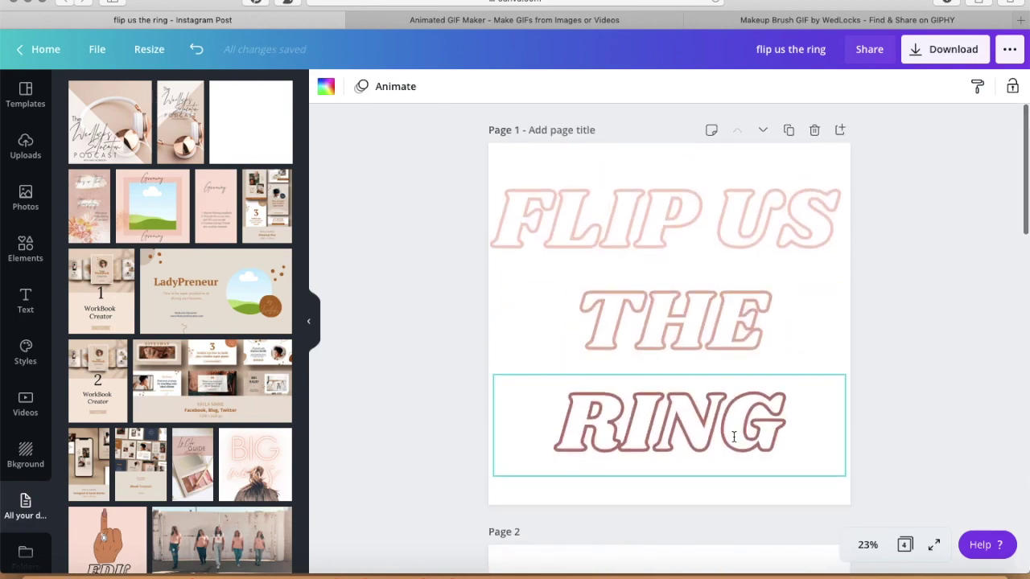
Strip page 1 down to just the word FLIP
left_click(674, 414)
key("Delete")
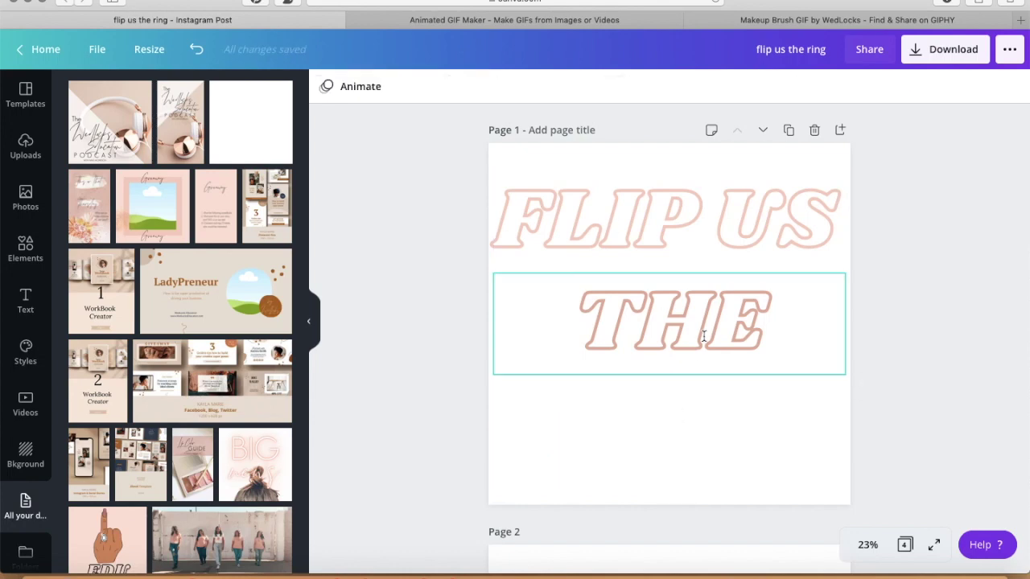
left_click(704, 335)
key("Delete")
left_click(836, 233)
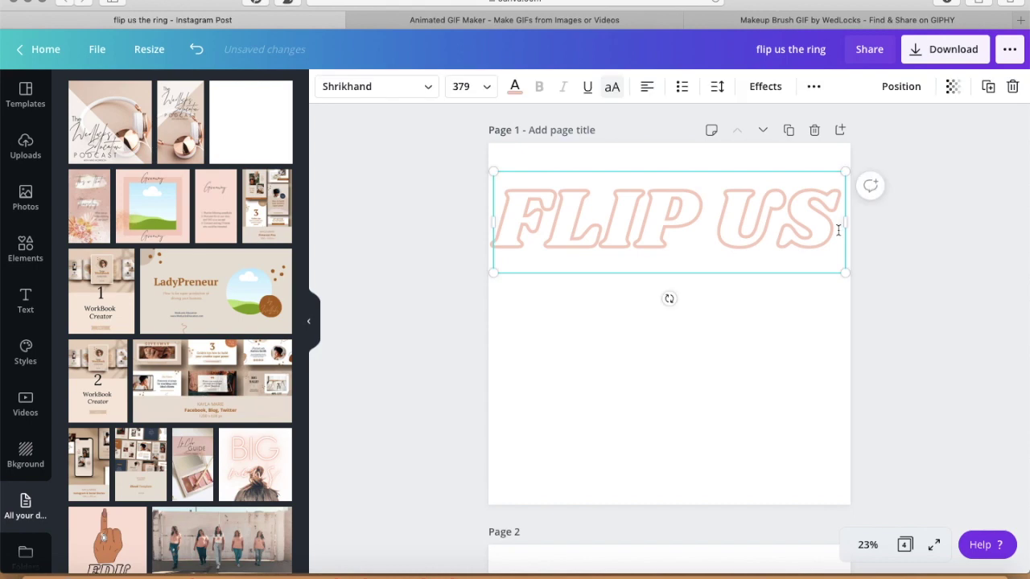
key("BackSpace")
key("BackSpace")
key("BackSpace")
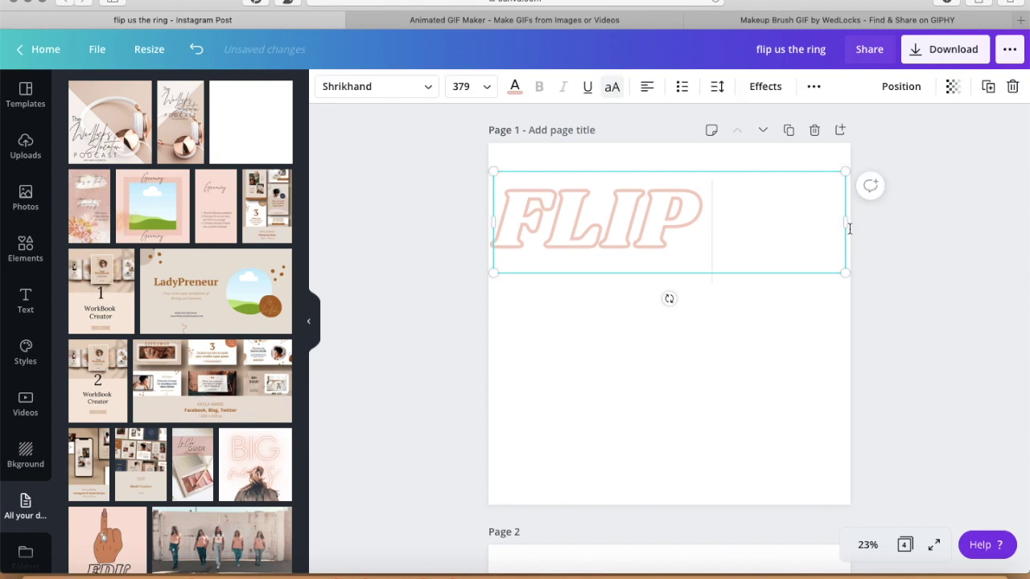
left_click(937, 291)
Delete THE and RING from page 2, leaving FLIP US
scroll(936, 289, "down", 5)
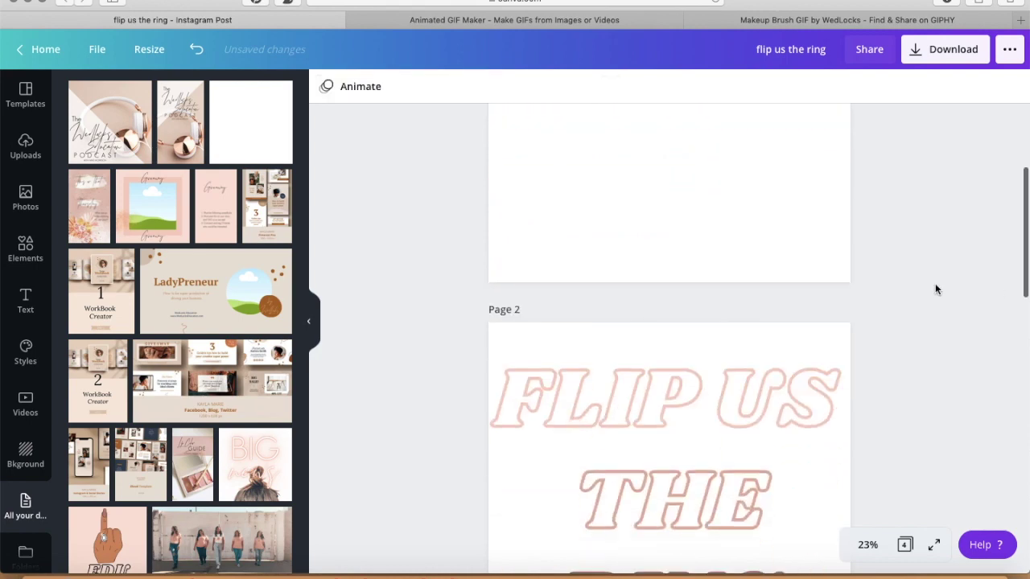
left_click(716, 487)
key("Delete")
scroll(692, 443, "down", 3)
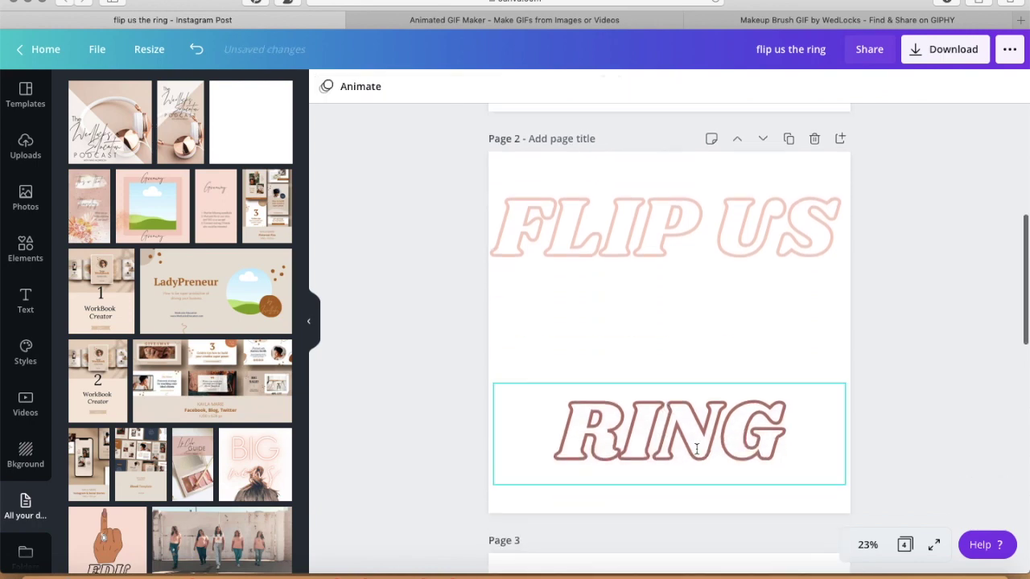
left_click(692, 441)
key("Delete")
Duplicate the full-phrase page 4 twice, giving six pages
scroll(886, 315, "down", 3)
scroll(885, 315, "down", 3)
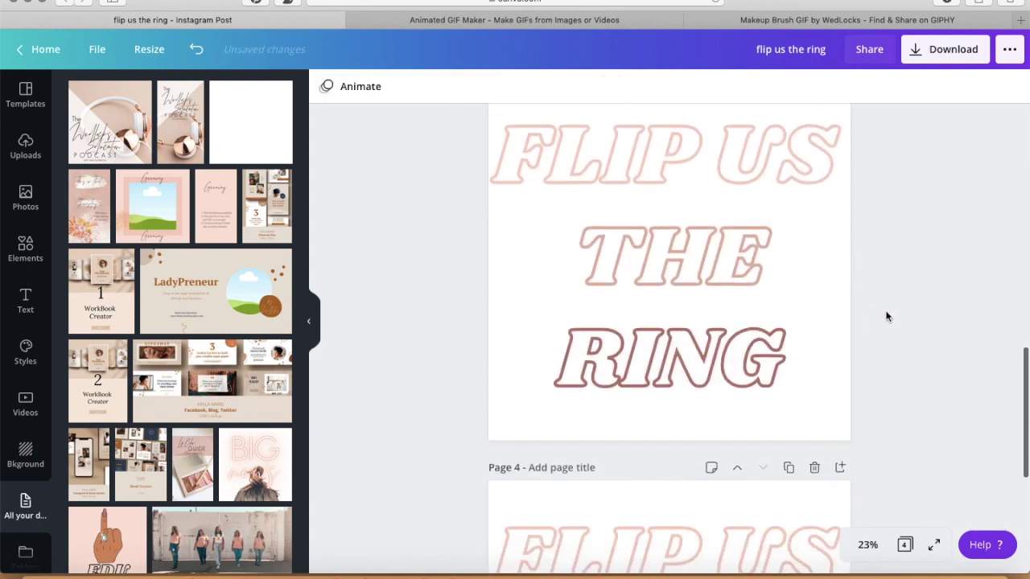
scroll(957, 248, "down", 3)
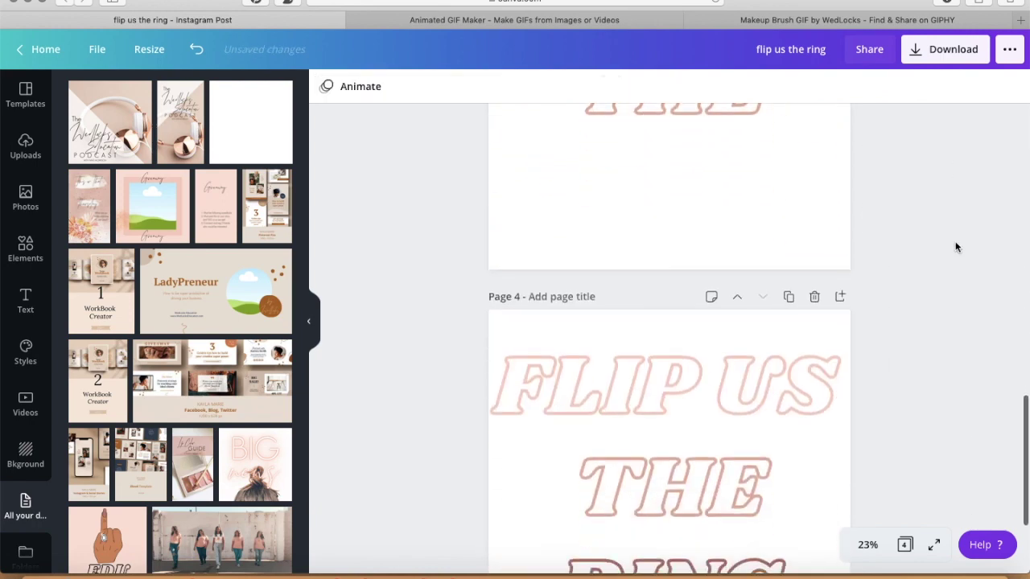
scroll(957, 247, "down", 3)
scroll(957, 247, "up", 5)
scroll(957, 247, "up", 5)
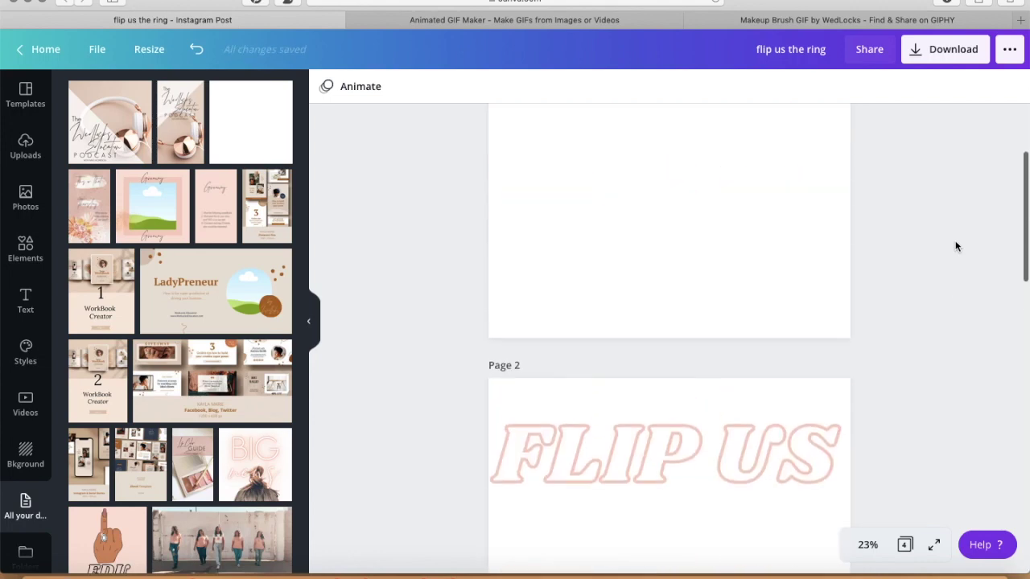
scroll(957, 247, "up", 5)
scroll(957, 247, "down", 5)
scroll(957, 247, "down", 3)
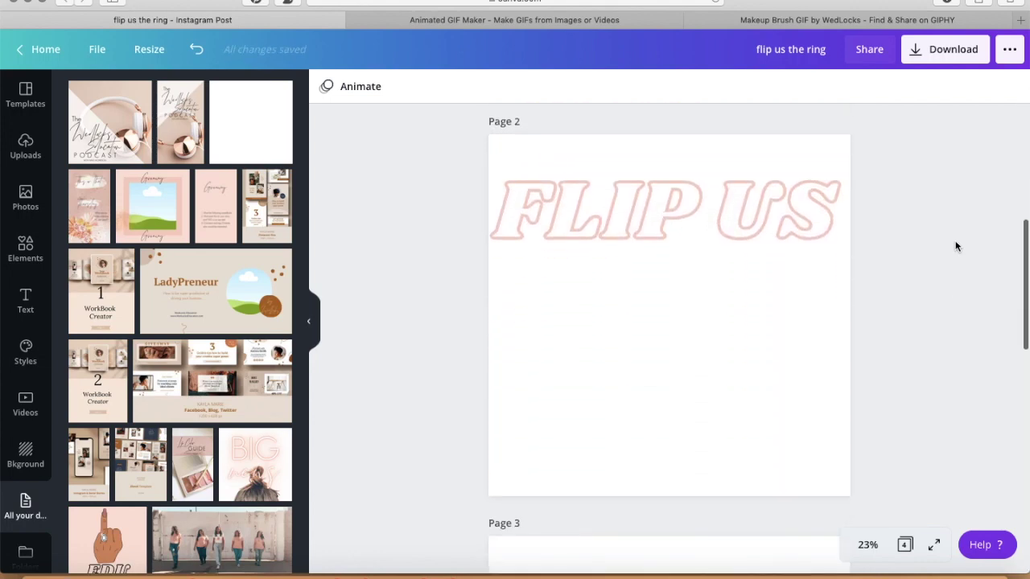
scroll(957, 247, "down", 3)
scroll(957, 247, "down", 3)
scroll(957, 247, "down", 2)
scroll(957, 247, "down", 2)
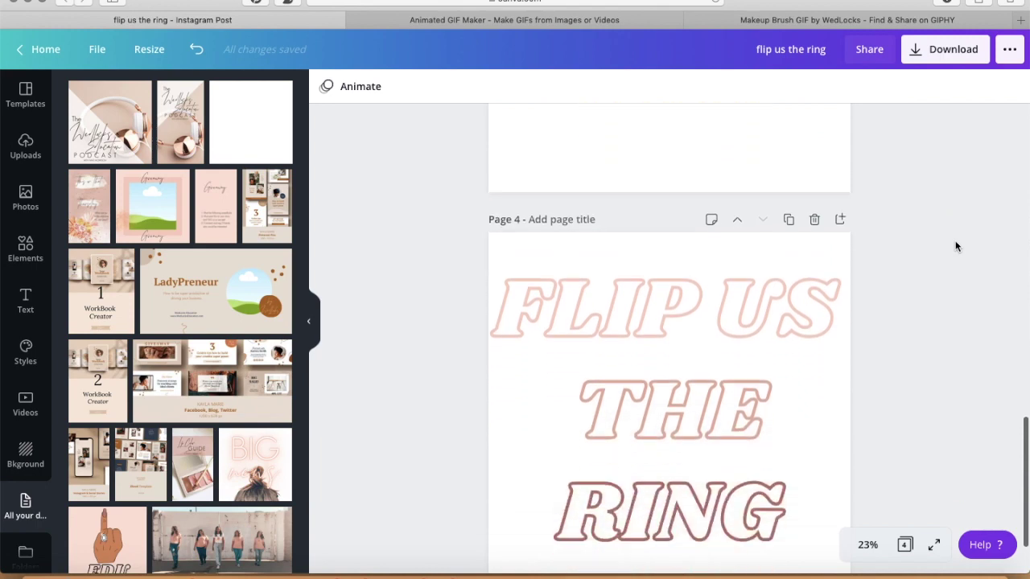
scroll(957, 247, "down", 1)
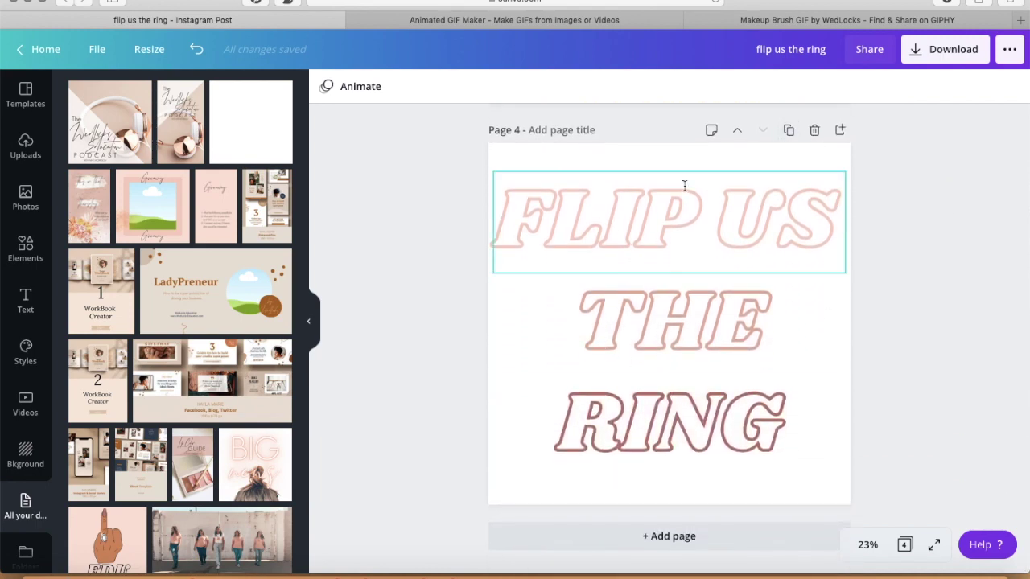
left_click(789, 131)
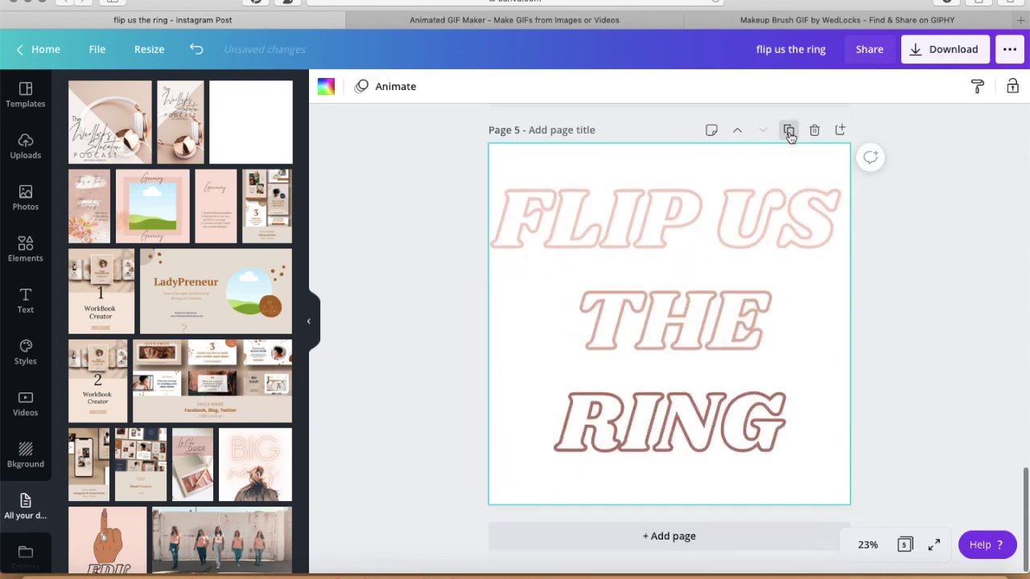
left_click(789, 131)
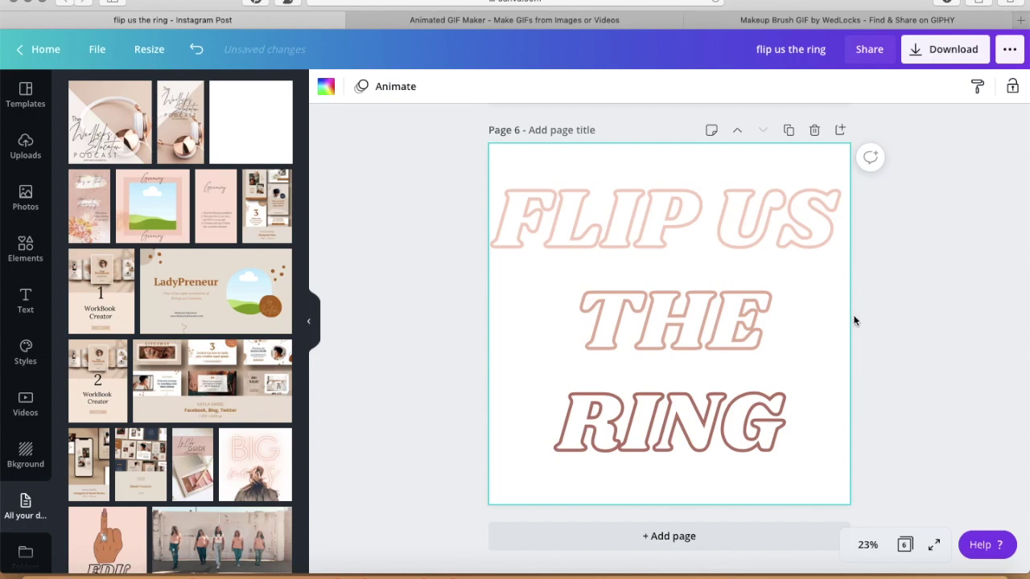
Return to the first page and bring up the design's download options
scroll(854, 321, "up", 10)
scroll(855, 322, "up", 10)
scroll(854, 322, "up", 10)
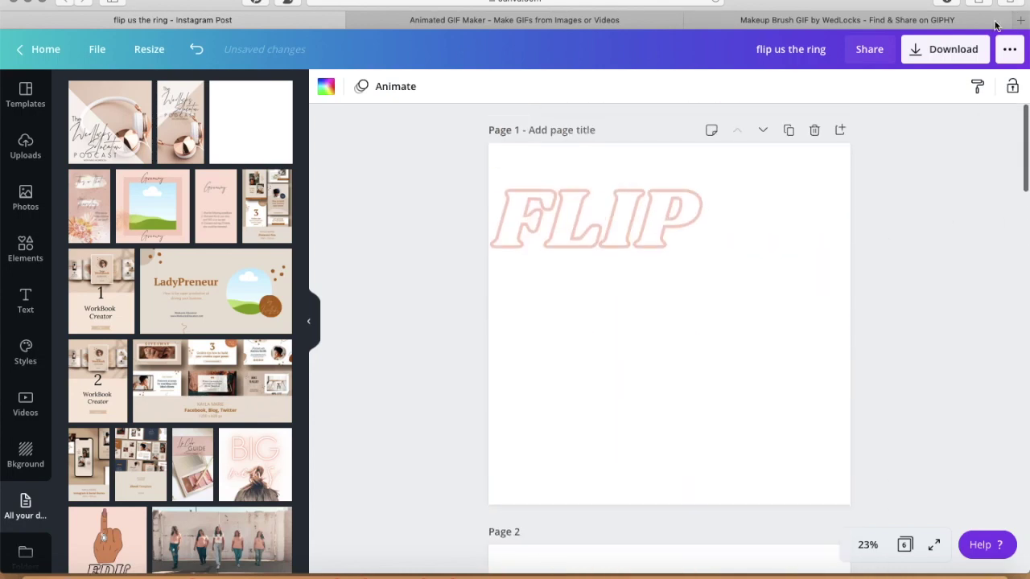
left_click(914, 49)
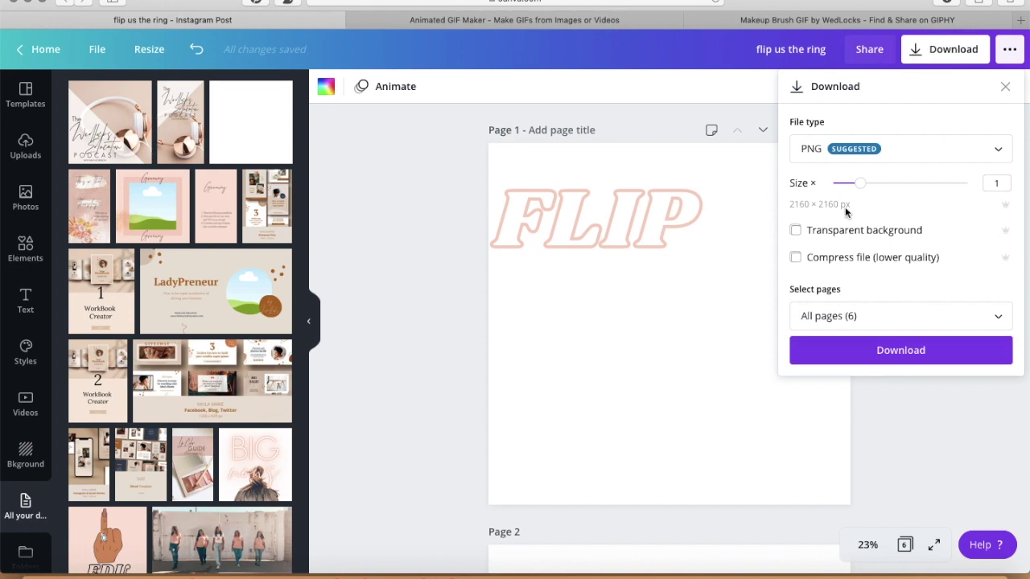
Download all six pages as PNGs with a transparent background
left_click(795, 230)
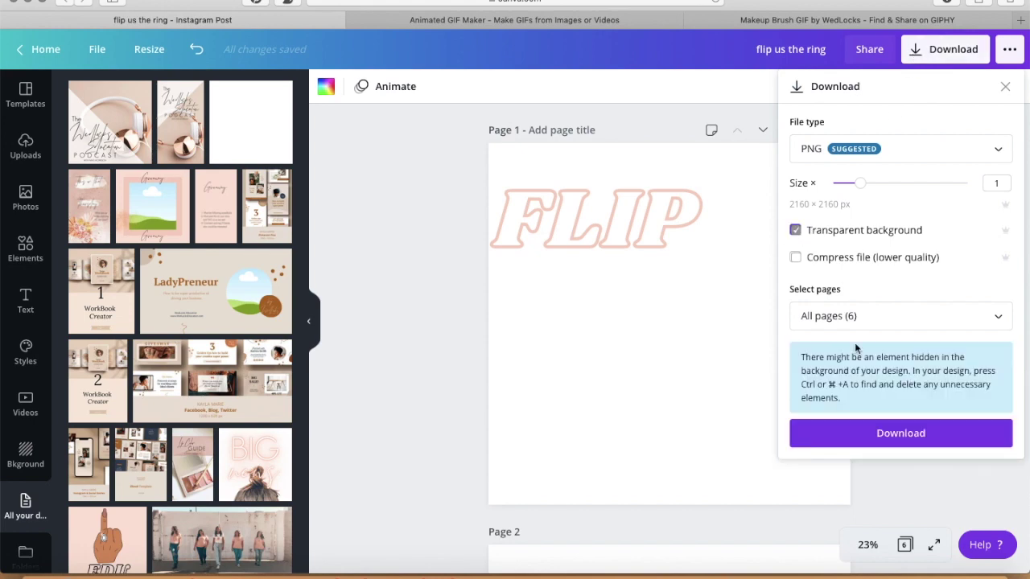
left_click(849, 437)
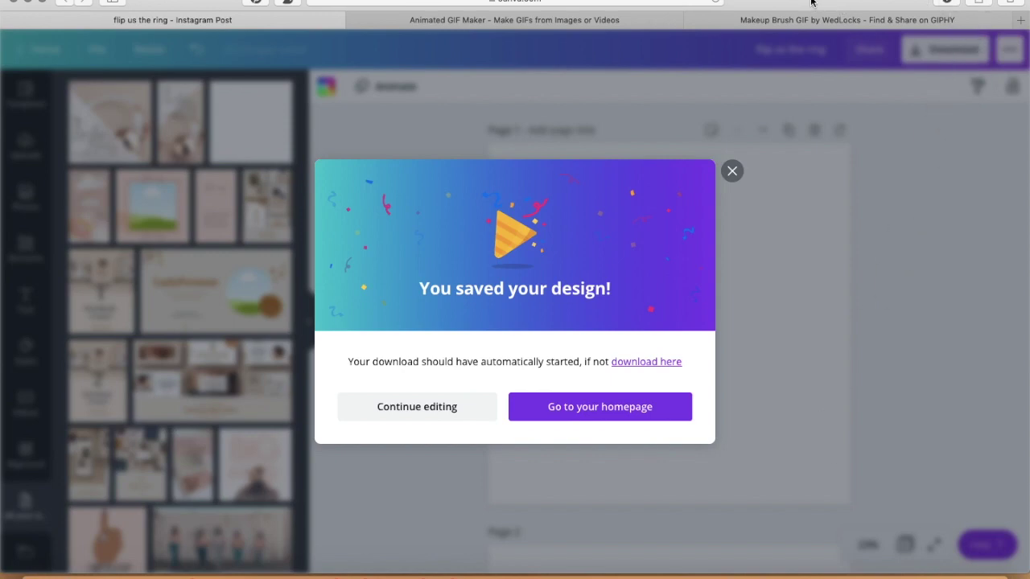
left_click_drag(811, 2, 809, 129)
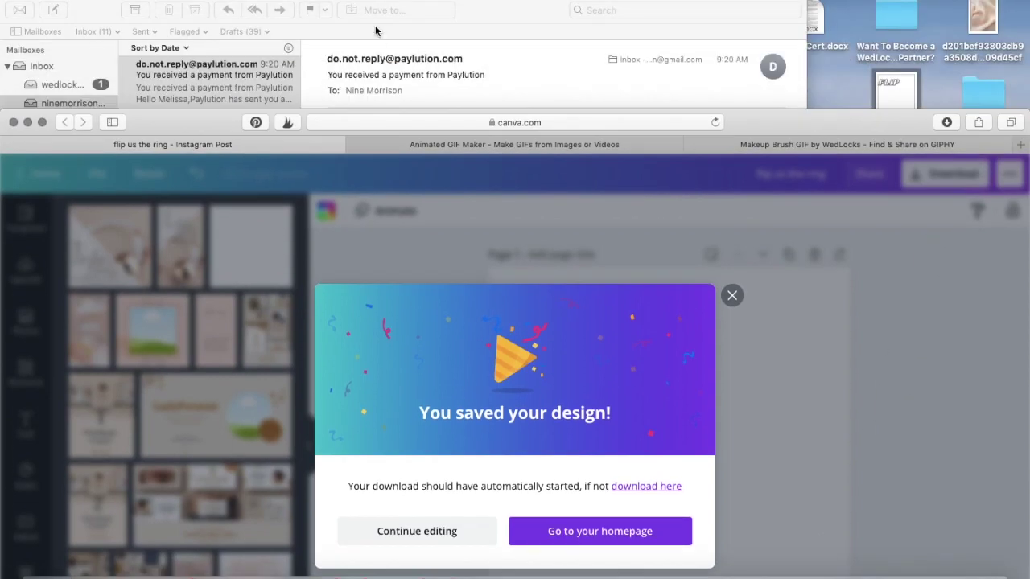
Move the downloaded 'flip us the ring' folder to the Desktop, replacing the older copy
key("super+h")
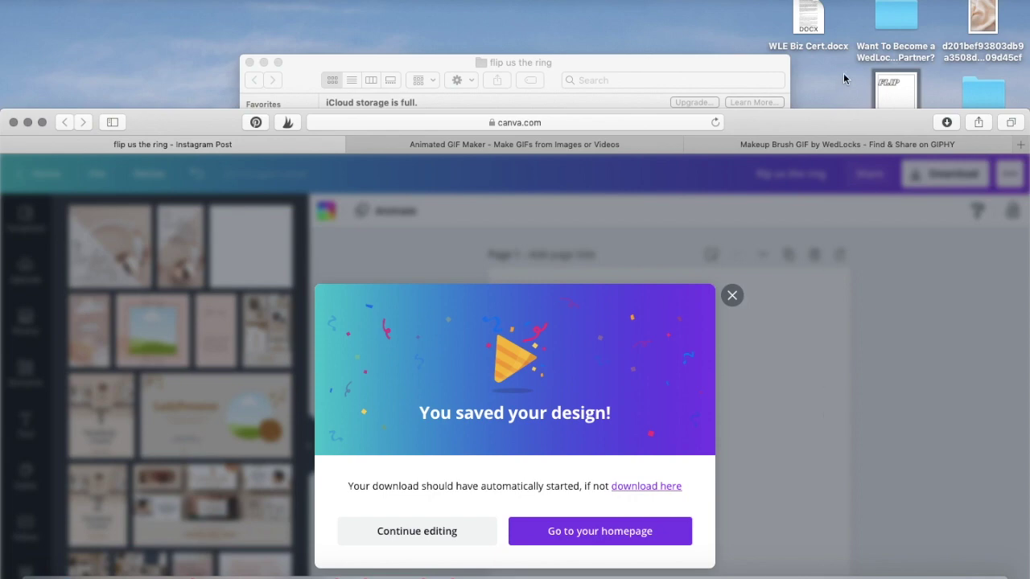
left_click(947, 122)
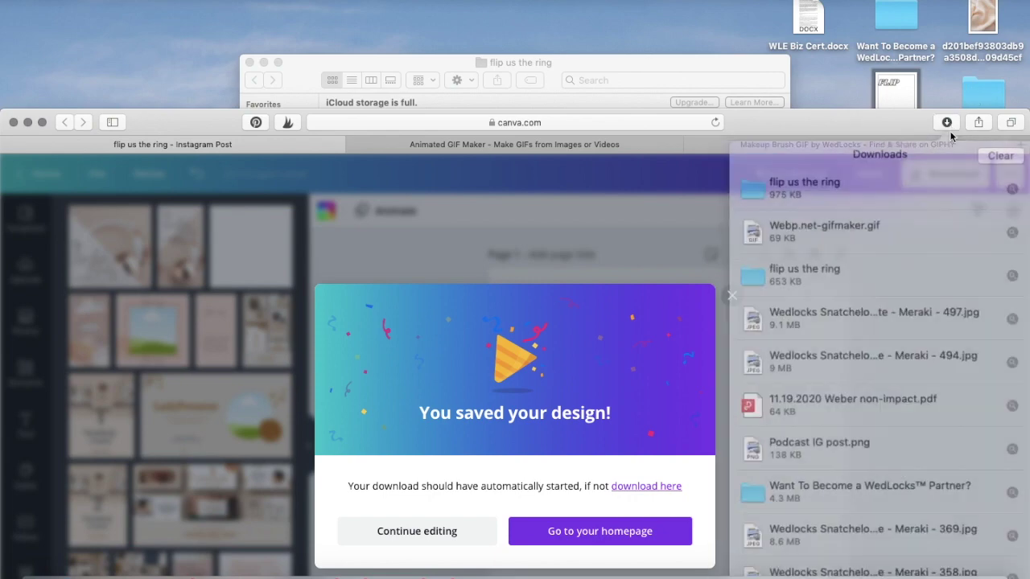
left_click_drag(848, 181, 599, 32)
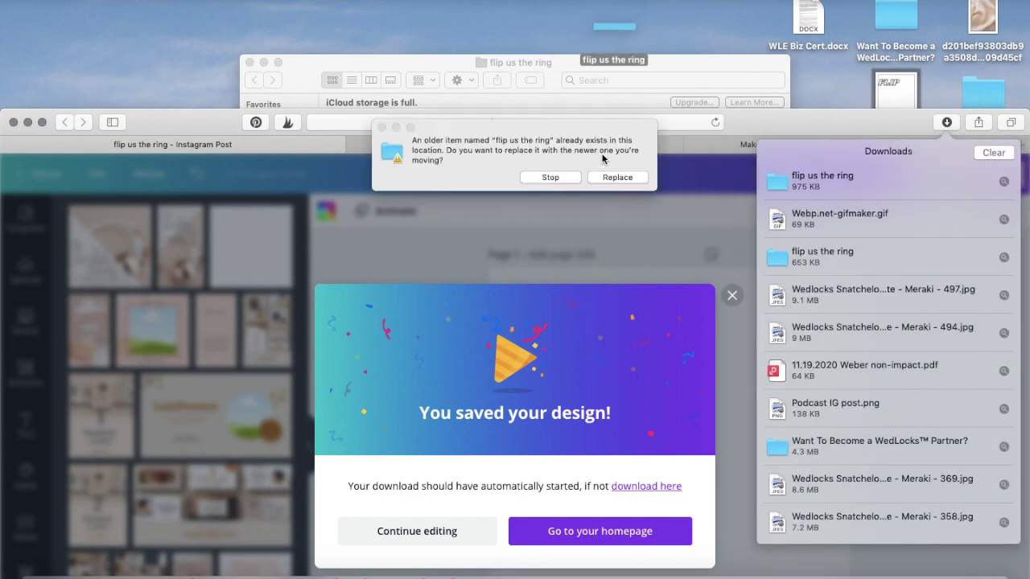
left_click(617, 178)
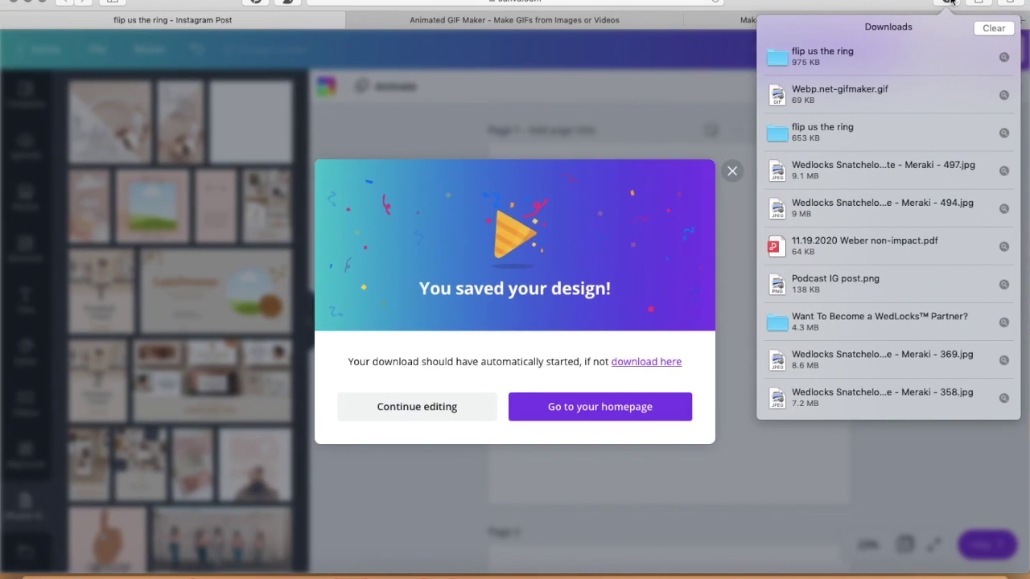
left_click(950, 3)
left_click(549, 19)
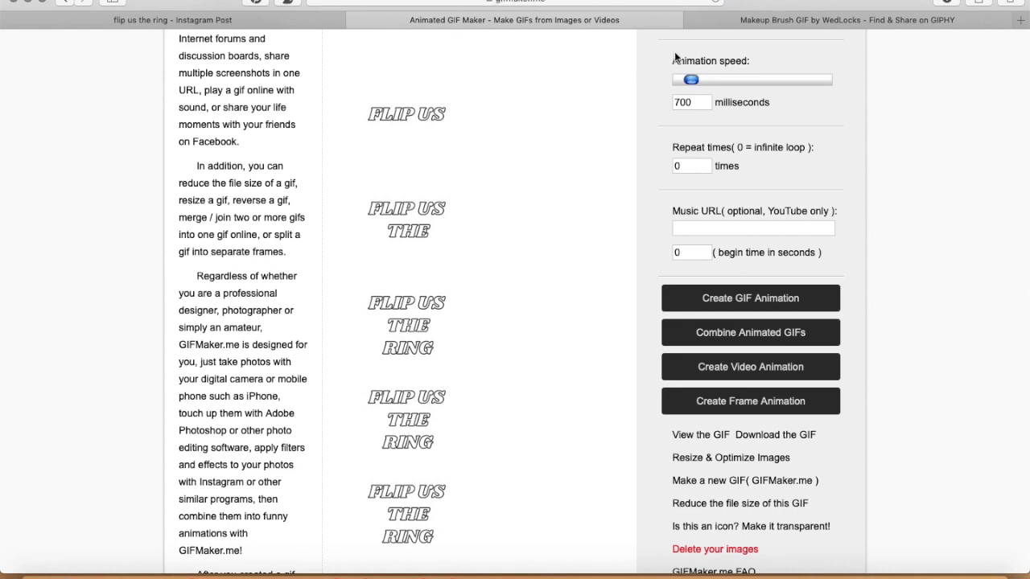
Upload 1.png through 6.png from the 'flip us the ring' folder into GIFMaker.me
left_click(717, 2)
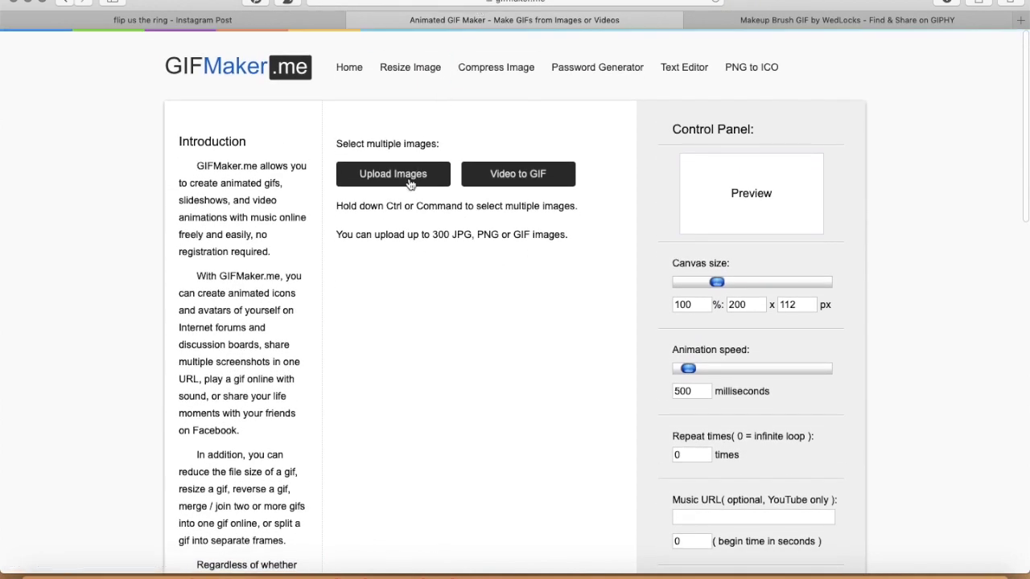
left_click(410, 183)
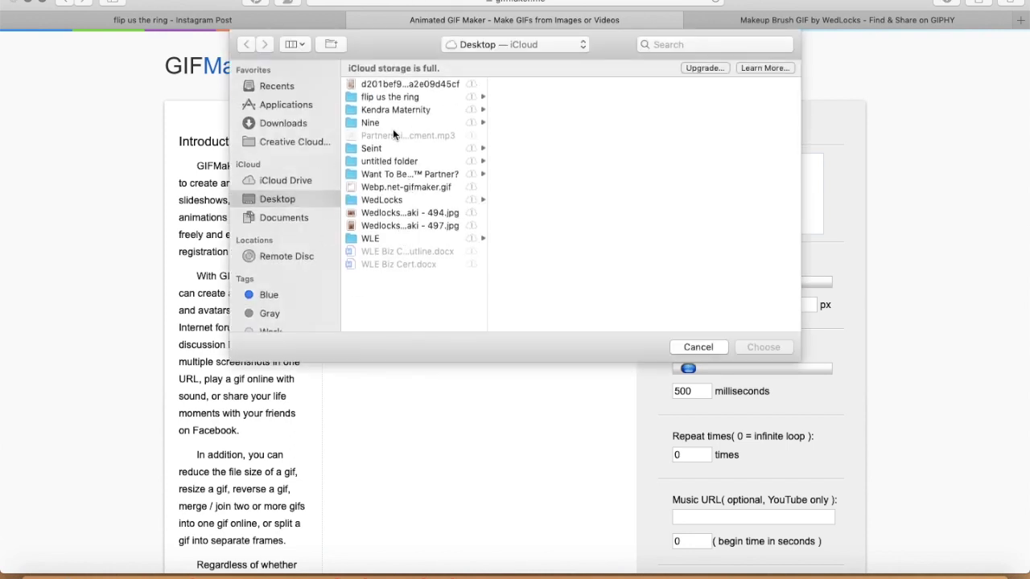
left_click(392, 99)
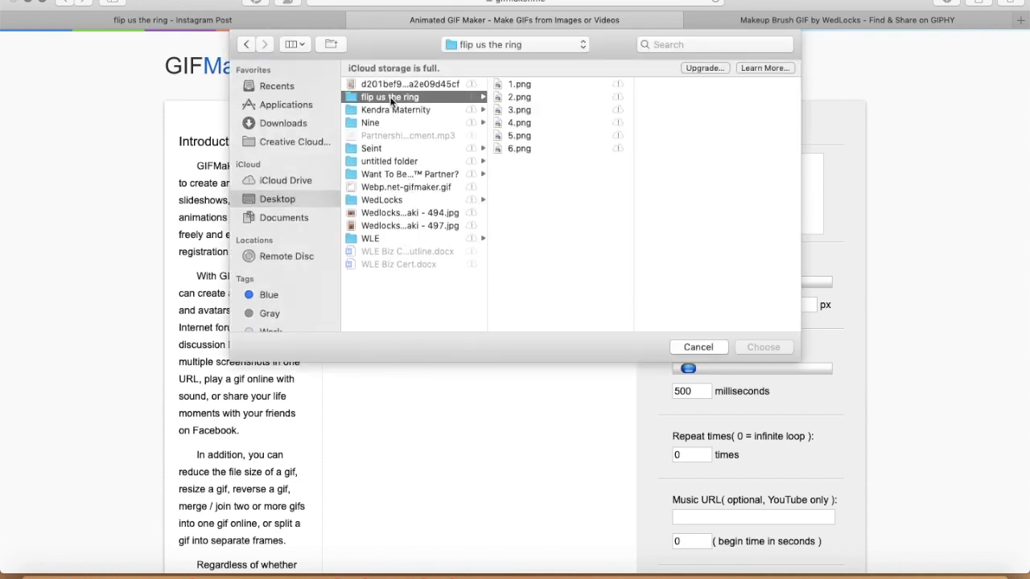
left_click(523, 85)
key("shift+Down")
key("shift+Down")
key("shift+Down")
key("shift+Down")
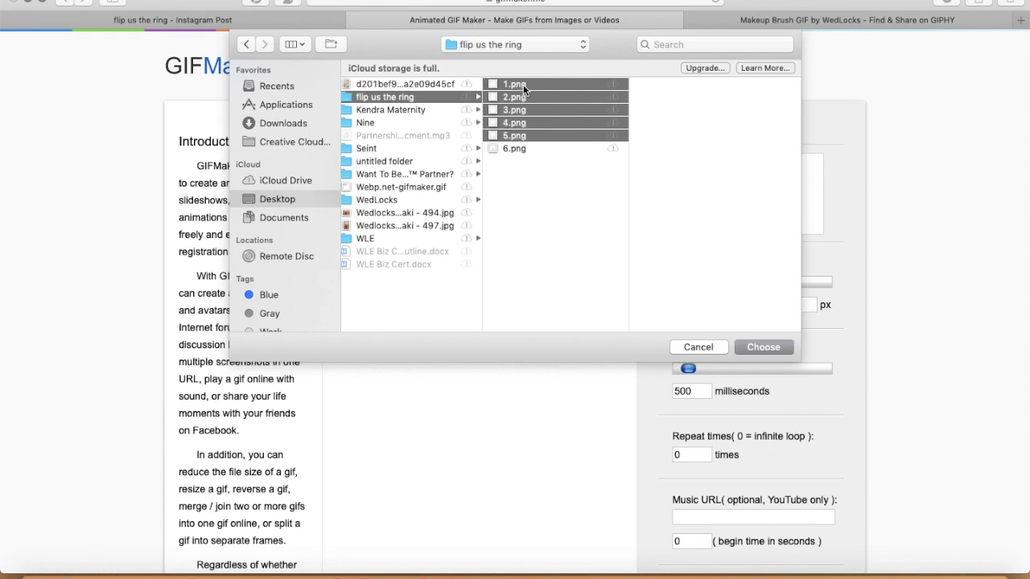
key("shift+Down")
key("Return")
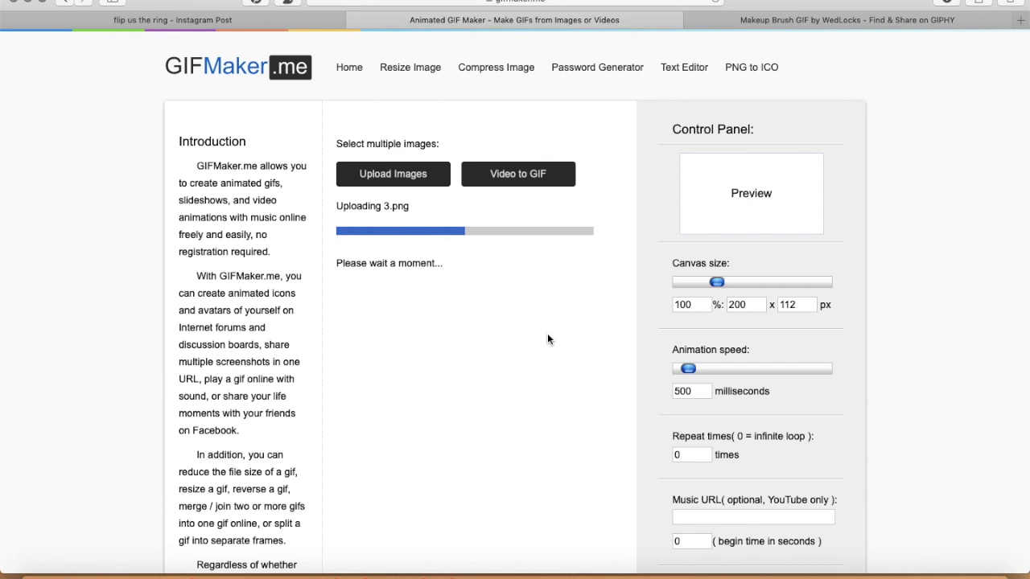
Scroll down to review the six uploaded frames and the animation preview
scroll(547, 338, "down", 1)
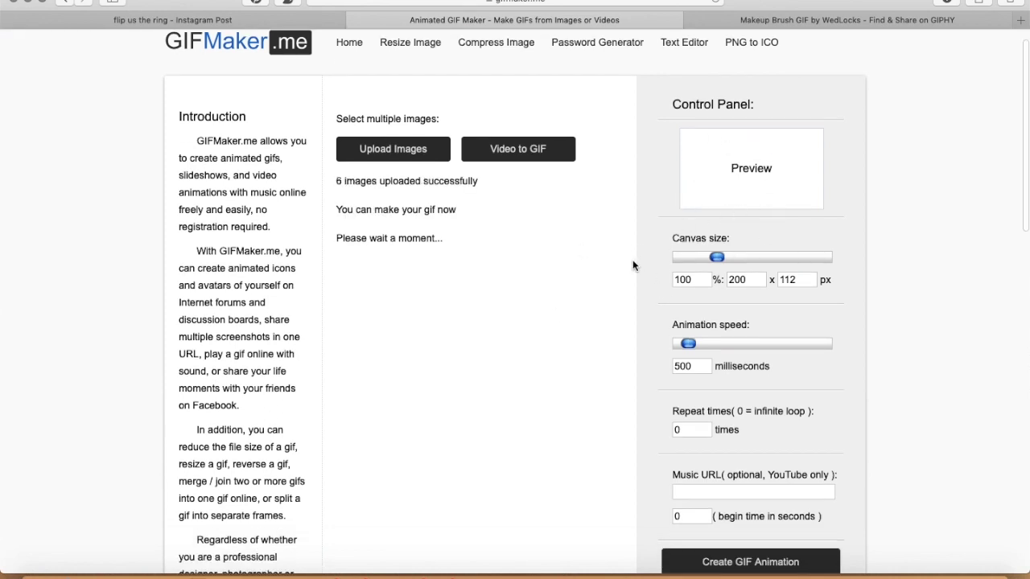
scroll(633, 265, "down", 1)
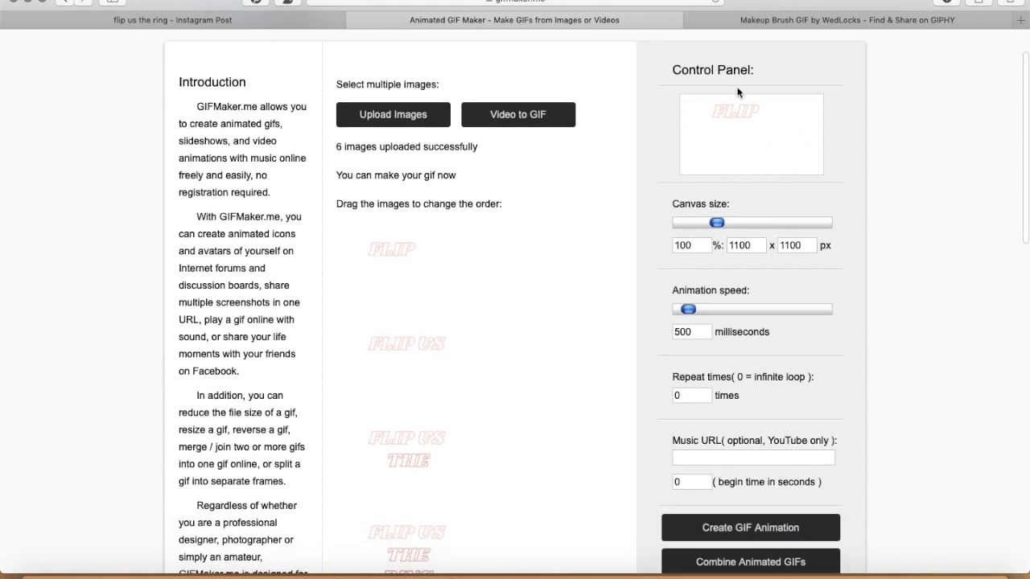
scroll(778, 173, "down", 1)
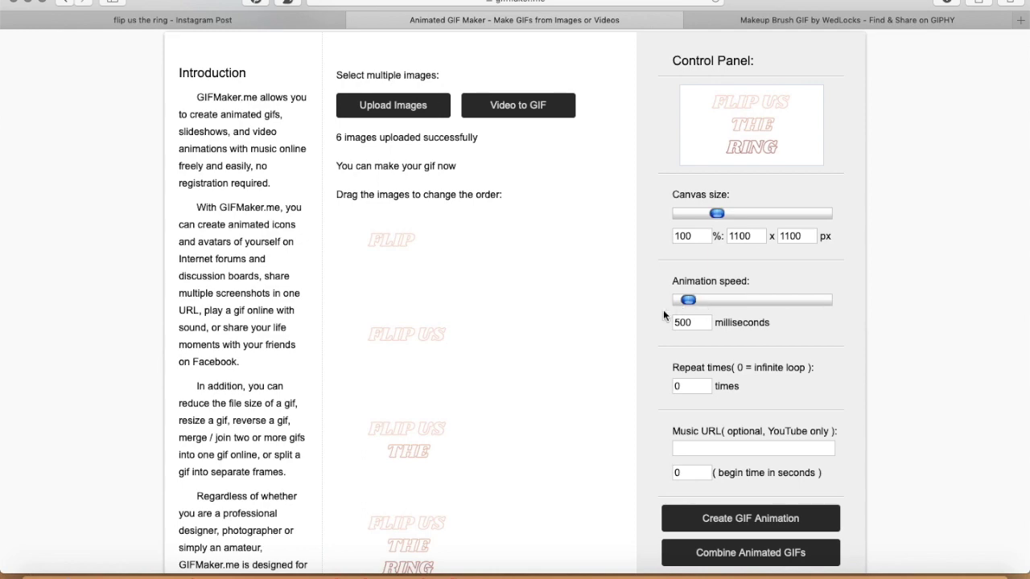
scroll(604, 352, "down", 1)
scroll(604, 352, "down", 2)
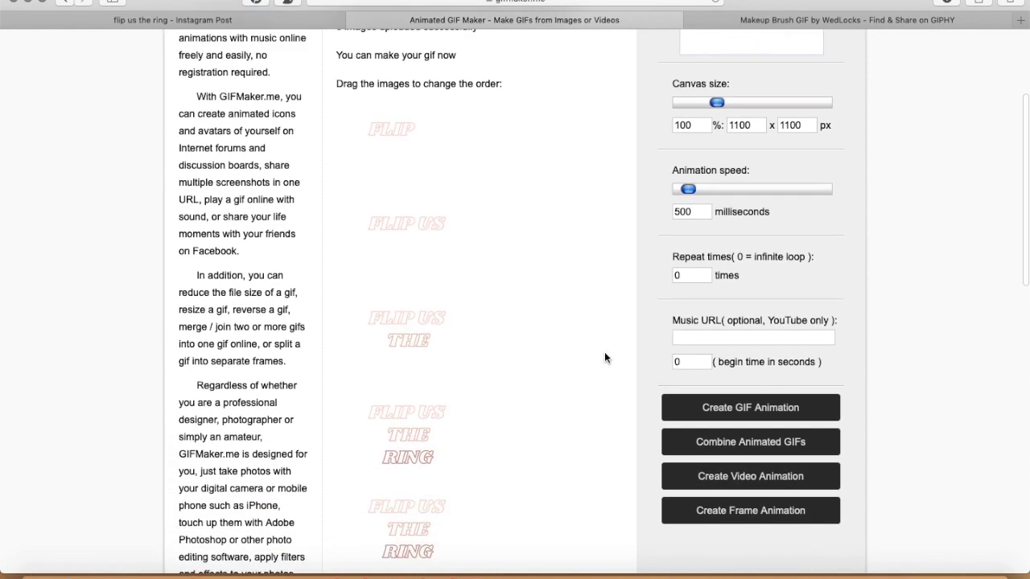
scroll(605, 352, "down", 3)
scroll(605, 358, "down", 1)
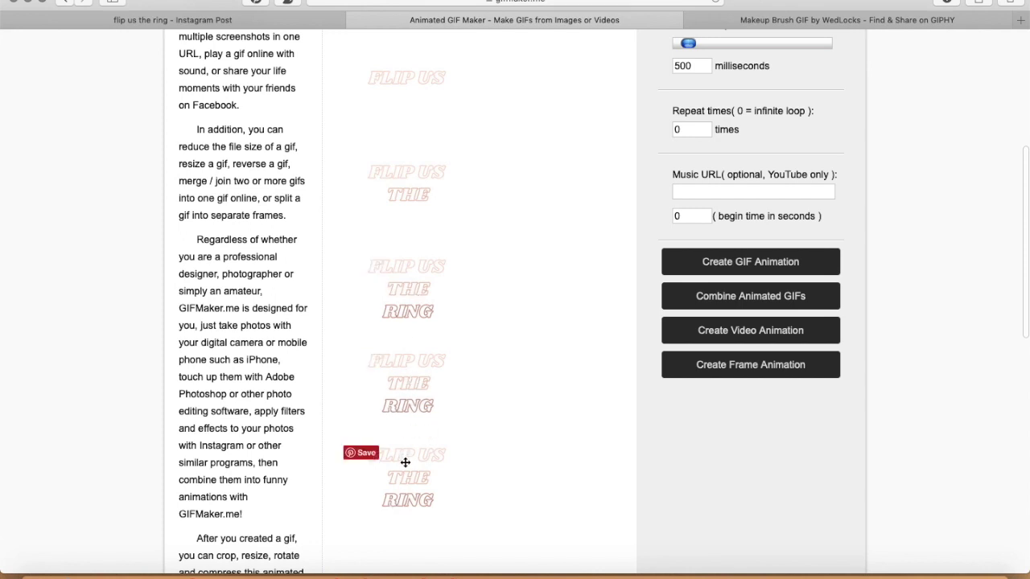
mouse_move(408, 478)
scroll(572, 354, "up", 8)
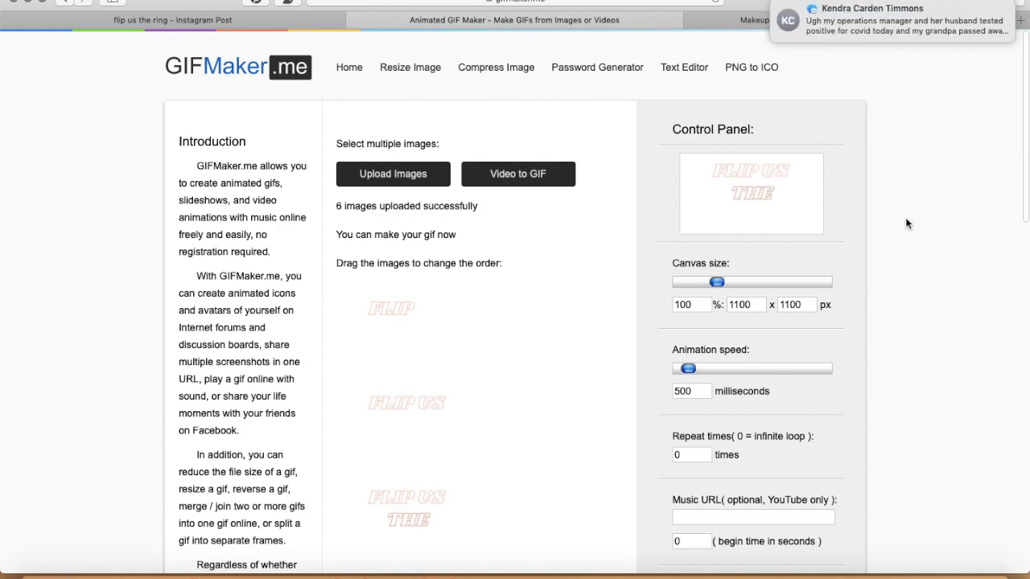
scroll(905, 224, "down", 1)
scroll(905, 224, "down", 4)
scroll(905, 223, "down", 2)
Create the animated GIF from the six frames and download it
scroll(905, 223, "down", 1)
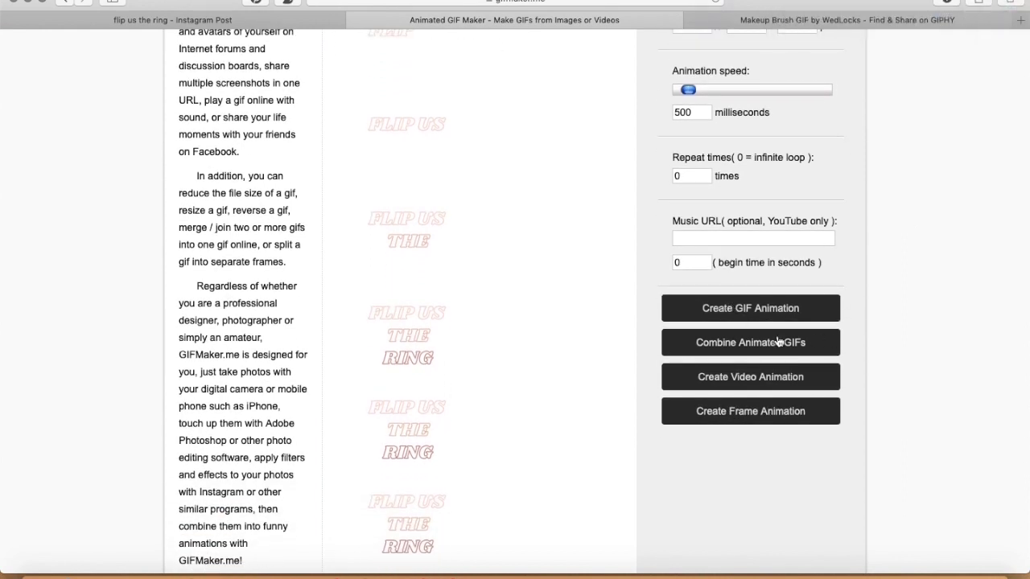
left_click(737, 313)
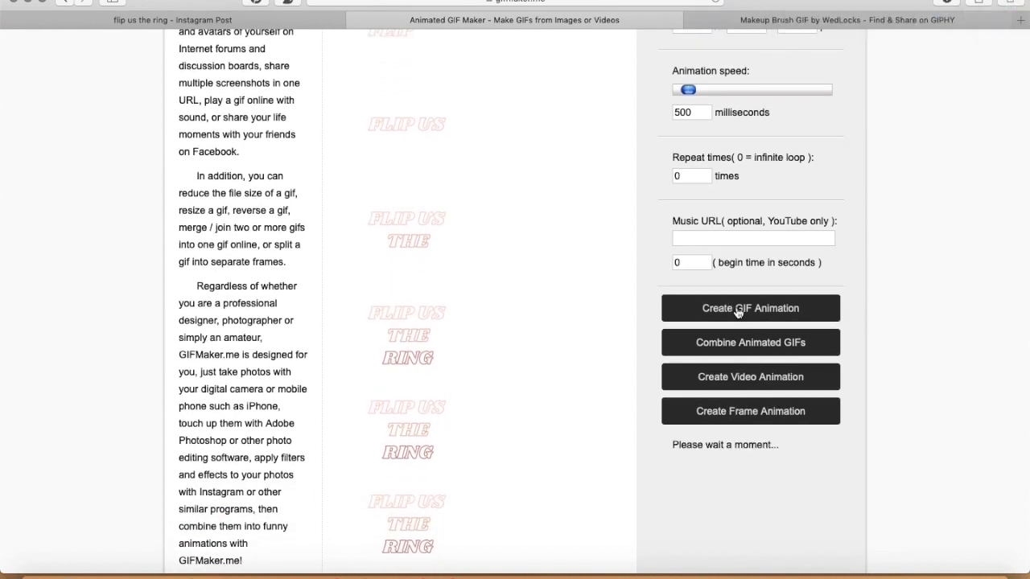
scroll(885, 306, "down", 3)
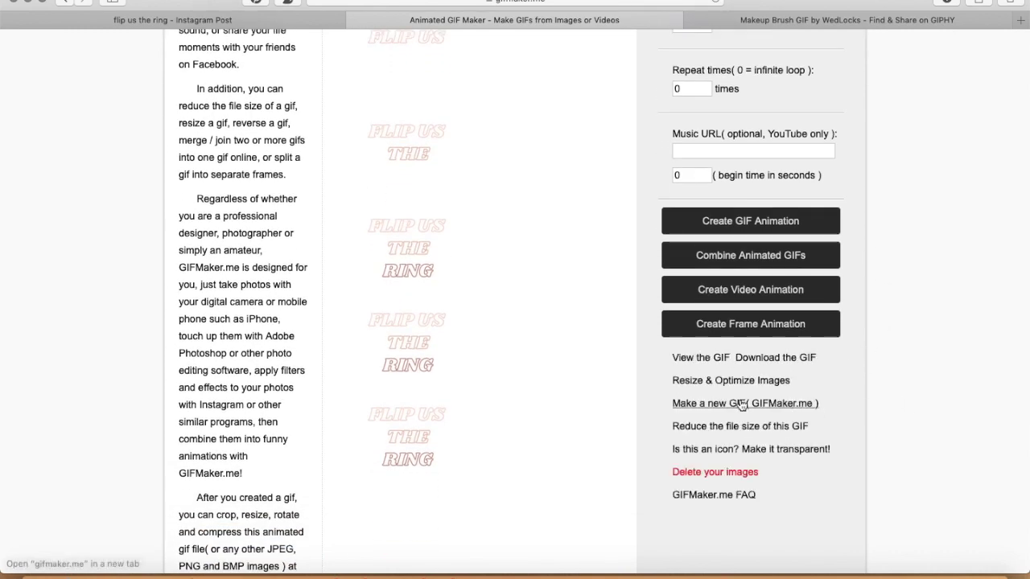
left_click(772, 359)
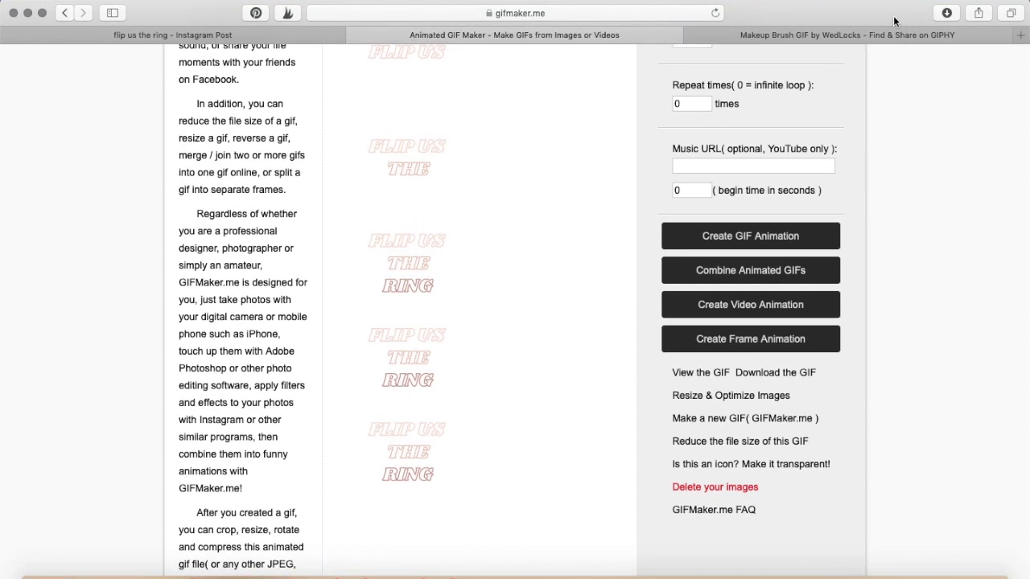
Move Webp.net-gifmaker.gif out of Downloads to the desktop, replacing the older file
left_click(946, 36)
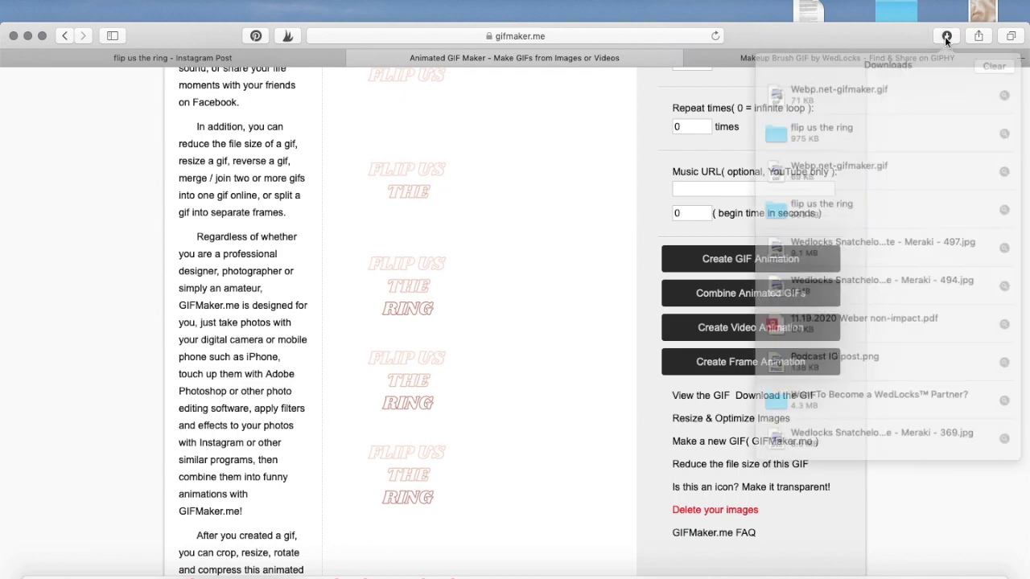
left_click_drag(808, 95, 712, 9)
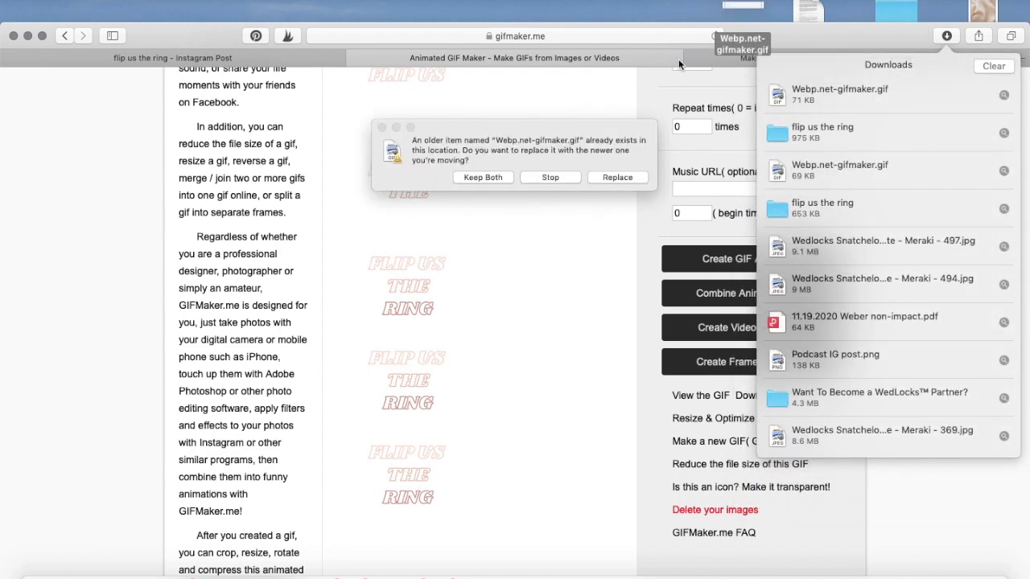
left_click(615, 178)
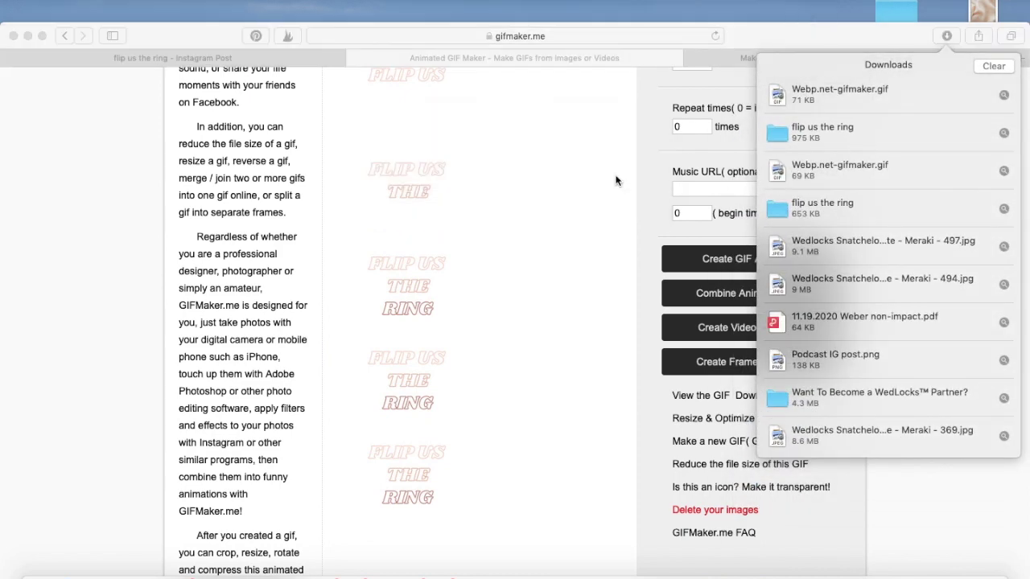
left_click(952, 36)
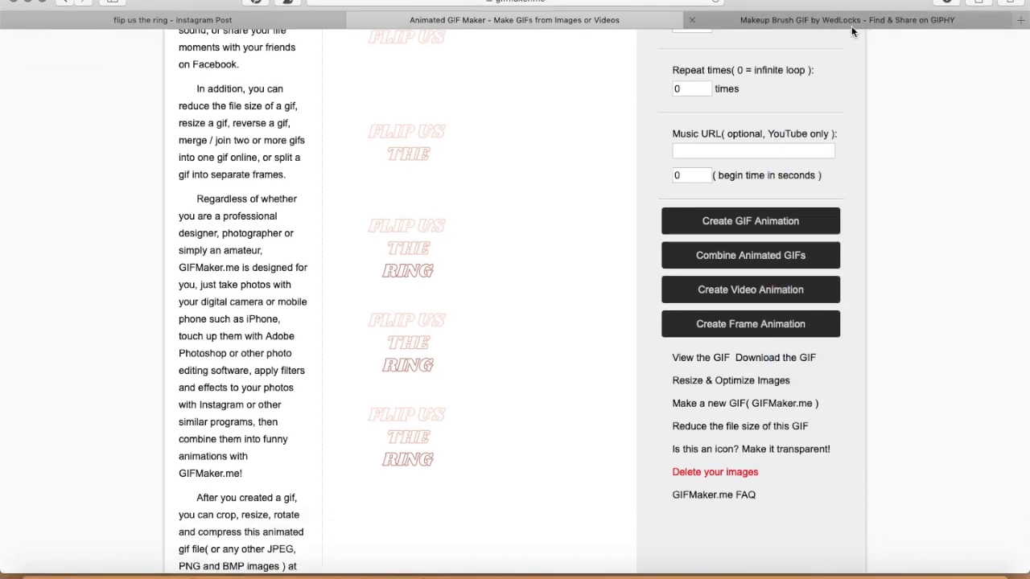
Switch to the GIPHY channel page and scroll through its previously uploaded GIFs
left_click(850, 23)
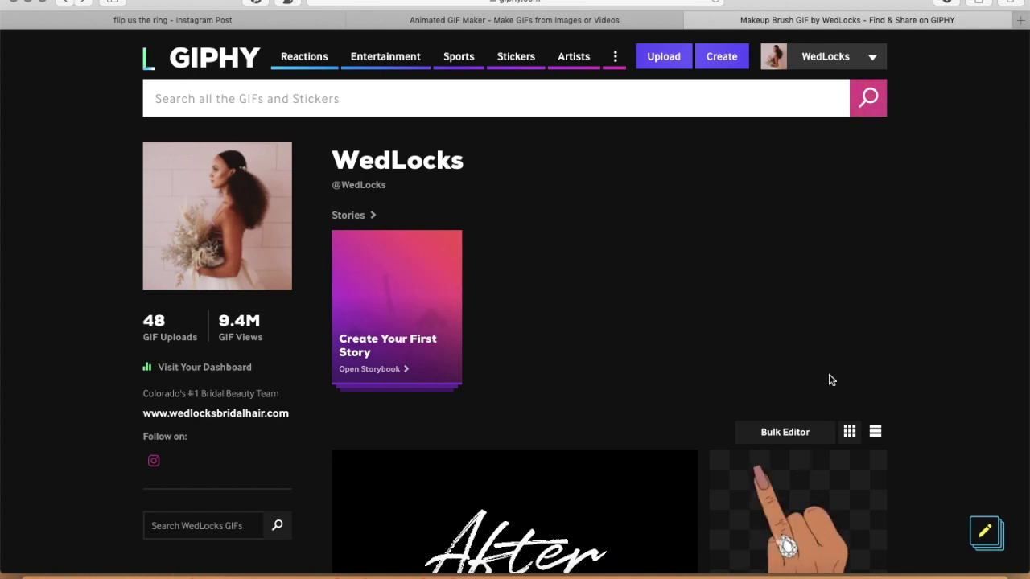
scroll(855, 356, "down", 2)
scroll(855, 356, "down", 1)
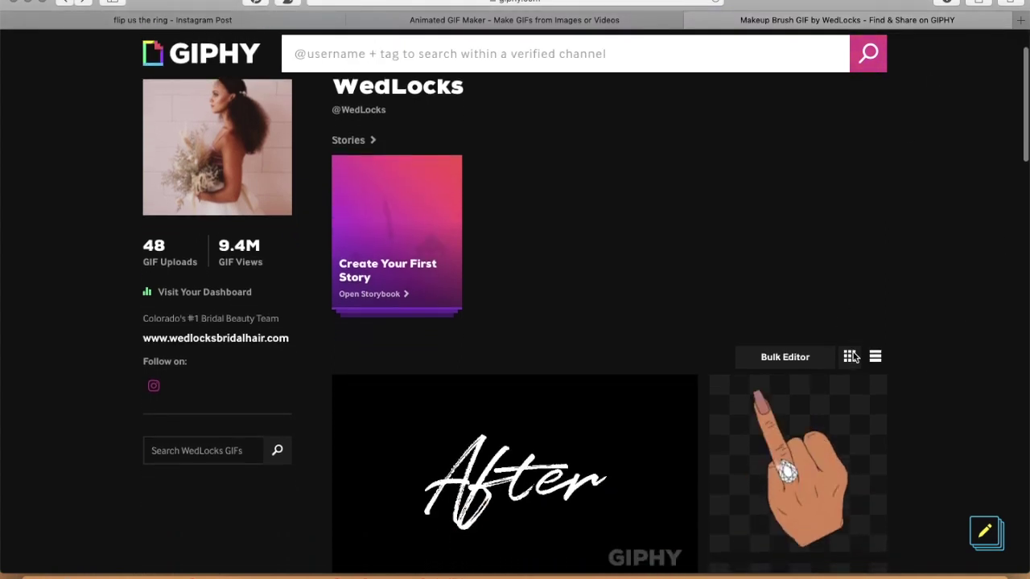
scroll(855, 357, "up", 3)
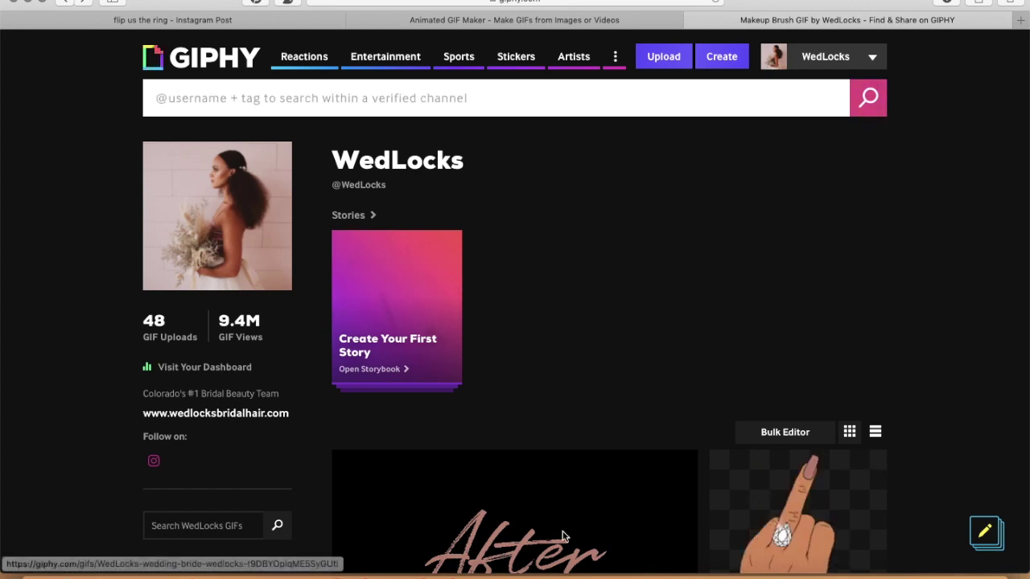
scroll(709, 257, "down", 2)
scroll(736, 286, "down", 3)
scroll(735, 285, "down", 3)
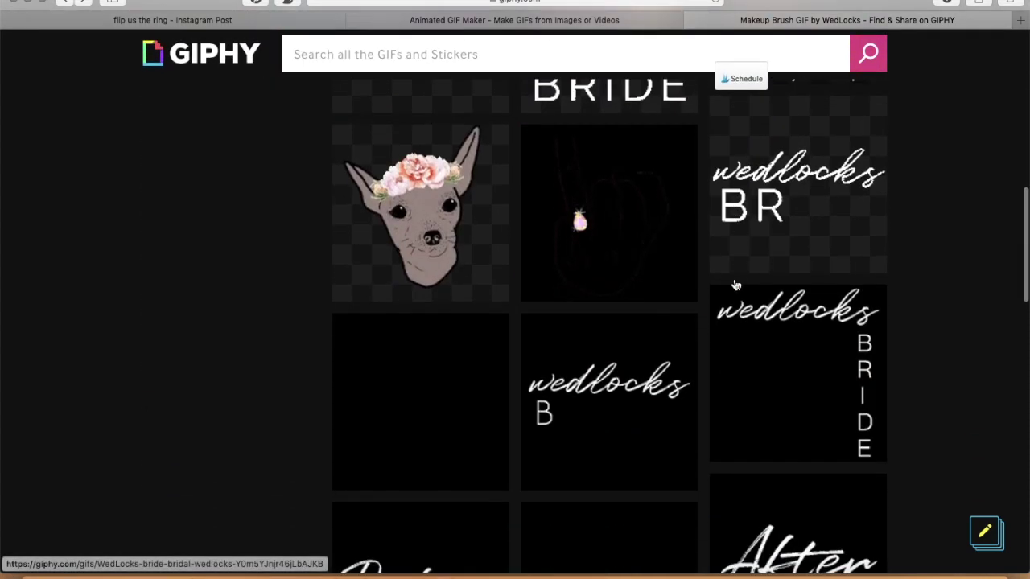
scroll(736, 285, "down", 3)
scroll(735, 286, "down", 2)
scroll(735, 285, "down", 4)
scroll(736, 285, "down", 3)
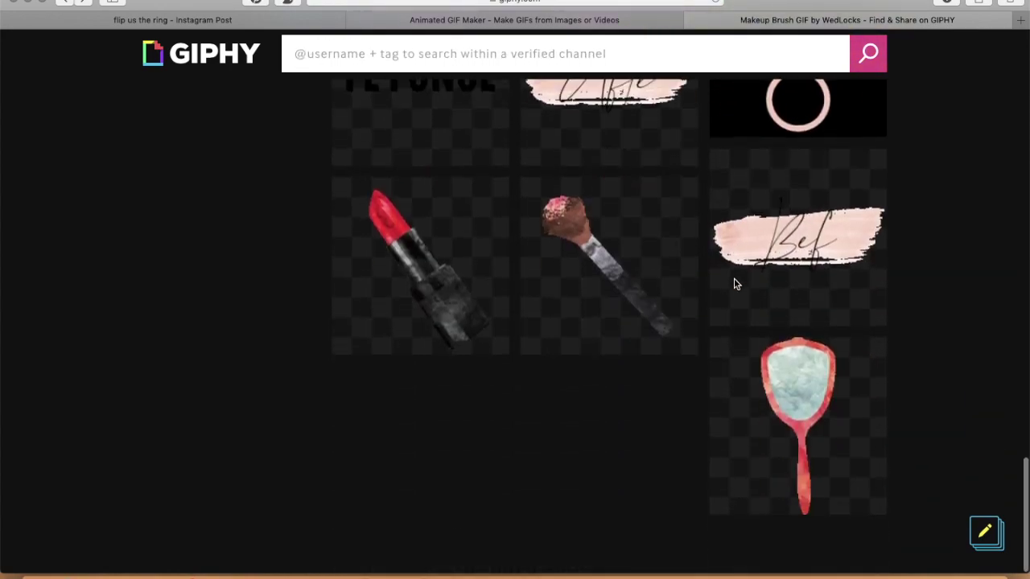
scroll(735, 285, "up", 5)
scroll(735, 285, "up", 10)
scroll(736, 285, "up", 8)
scroll(732, 241, "up", 2)
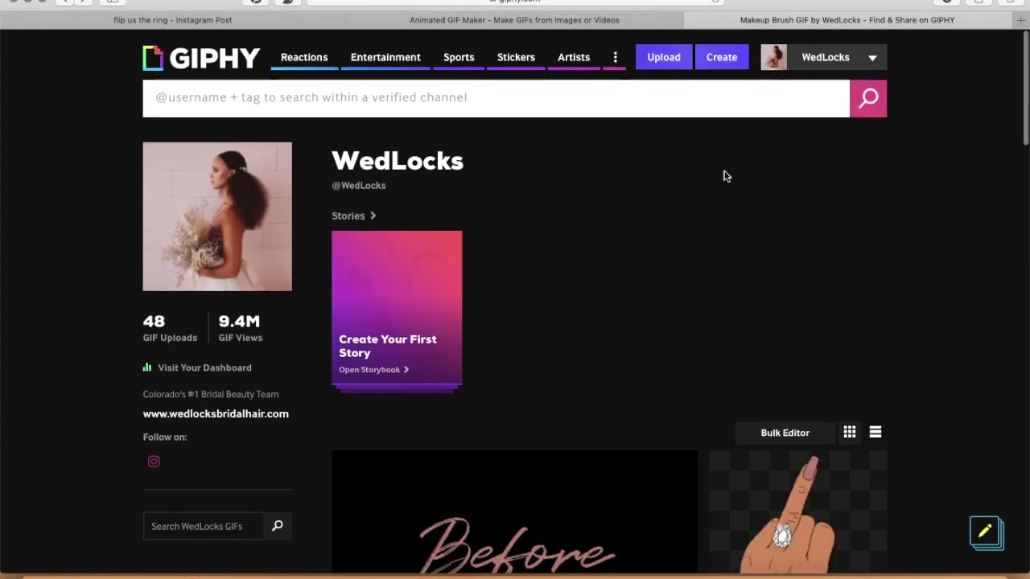
left_click(663, 54)
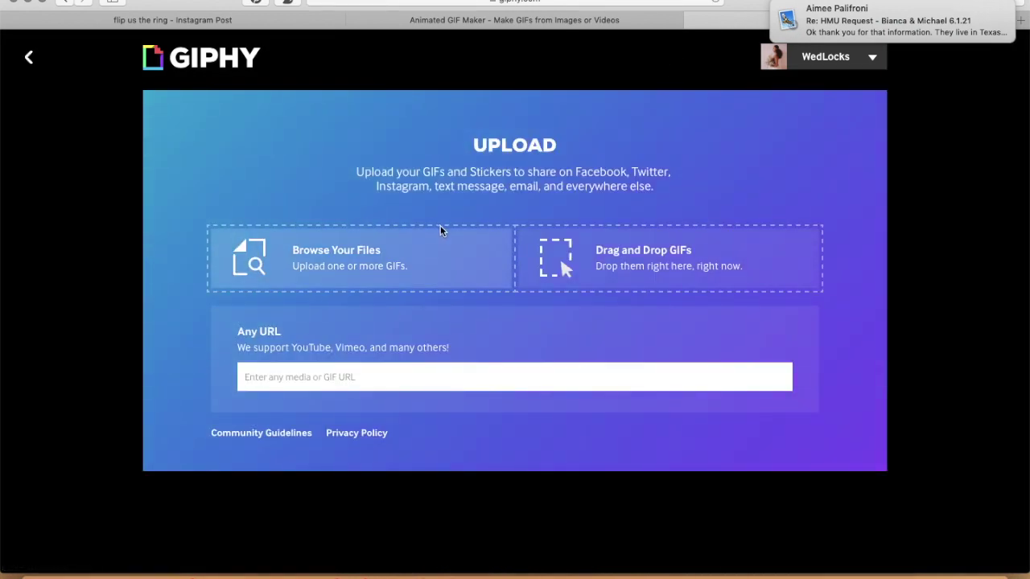
Choose Webp.net-gifmaker.gif from the Desktop as the GIPHY upload
left_click(399, 266)
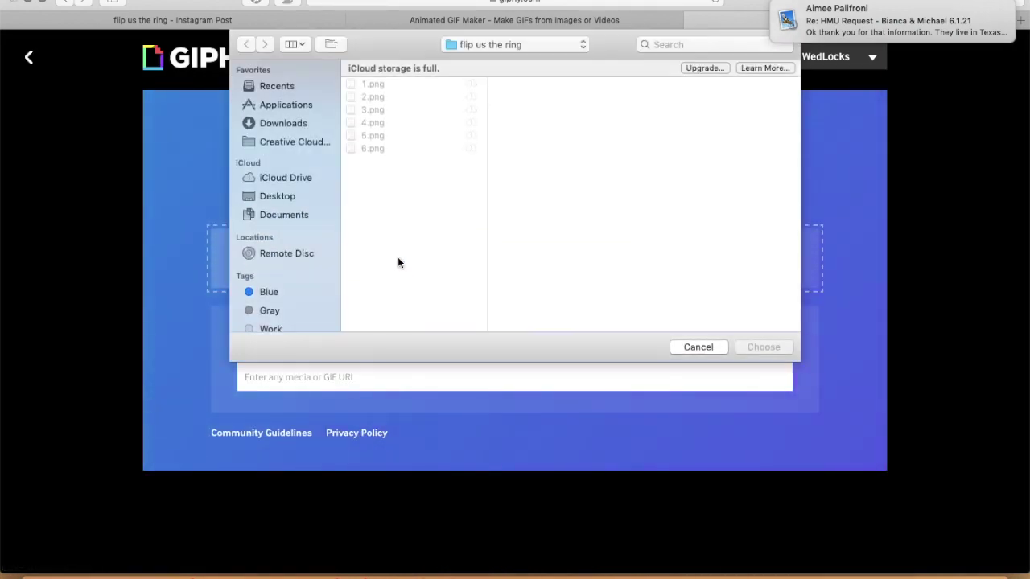
left_click(277, 196)
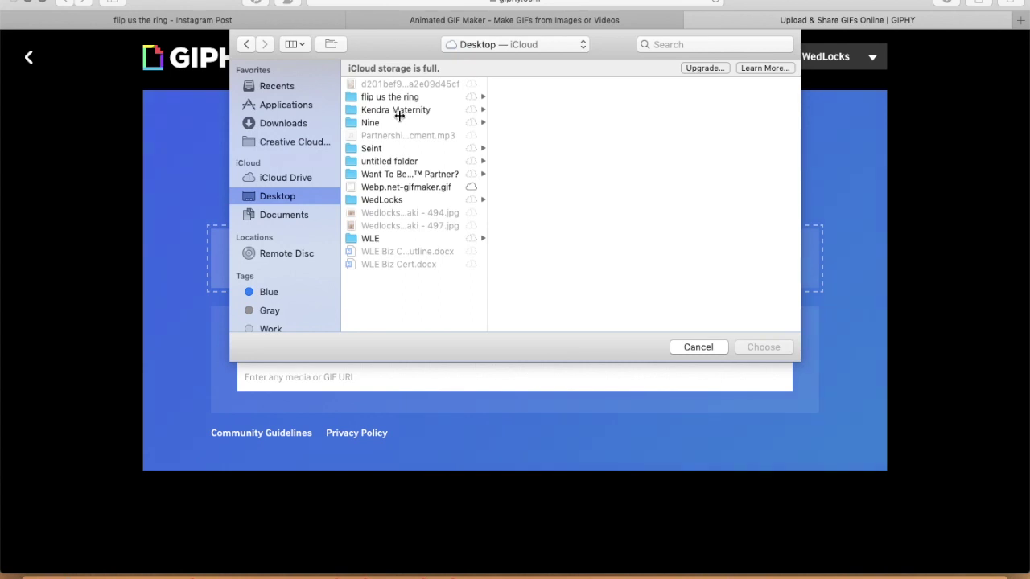
left_click(394, 190)
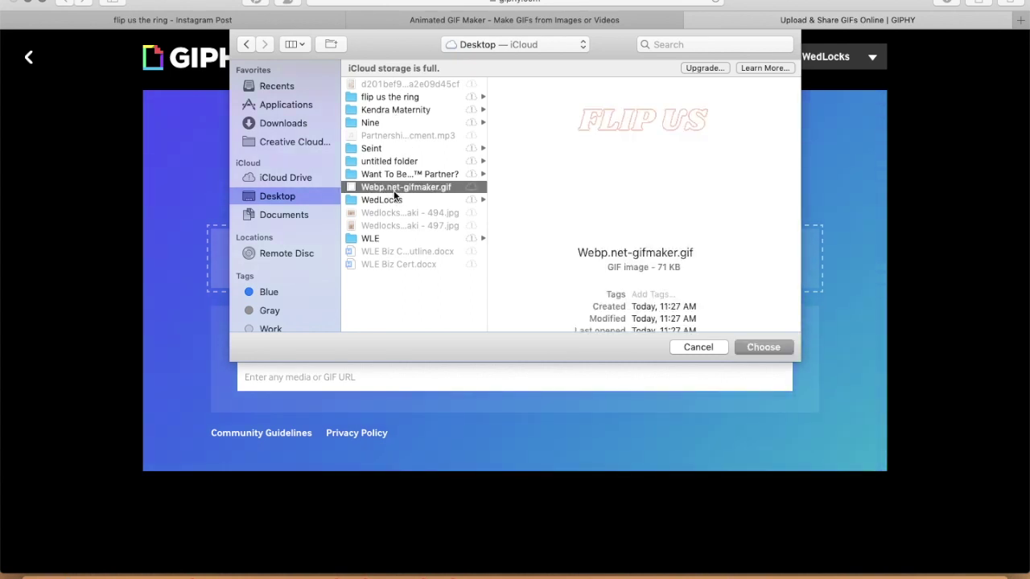
key("Return")
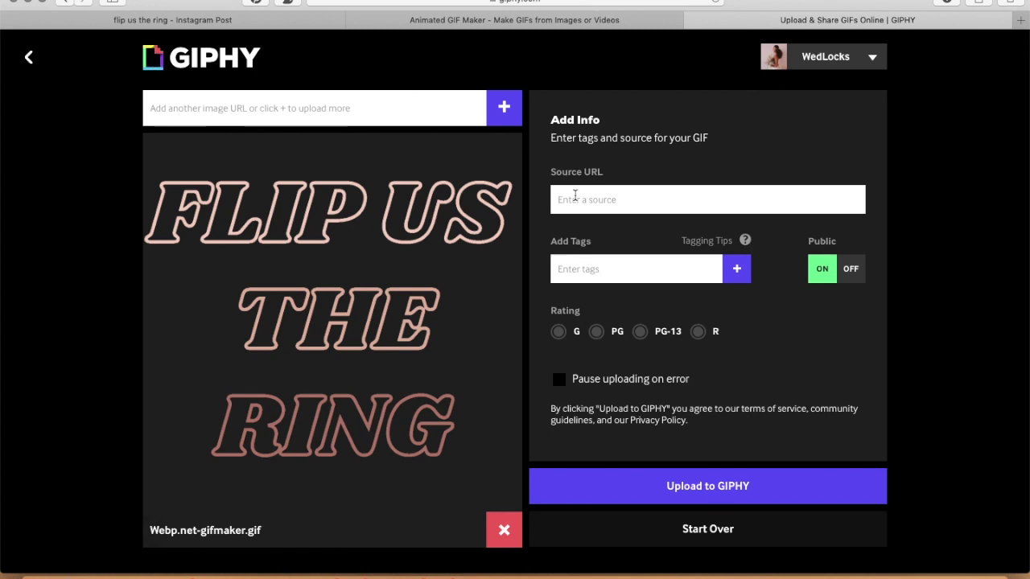
type("www.we")
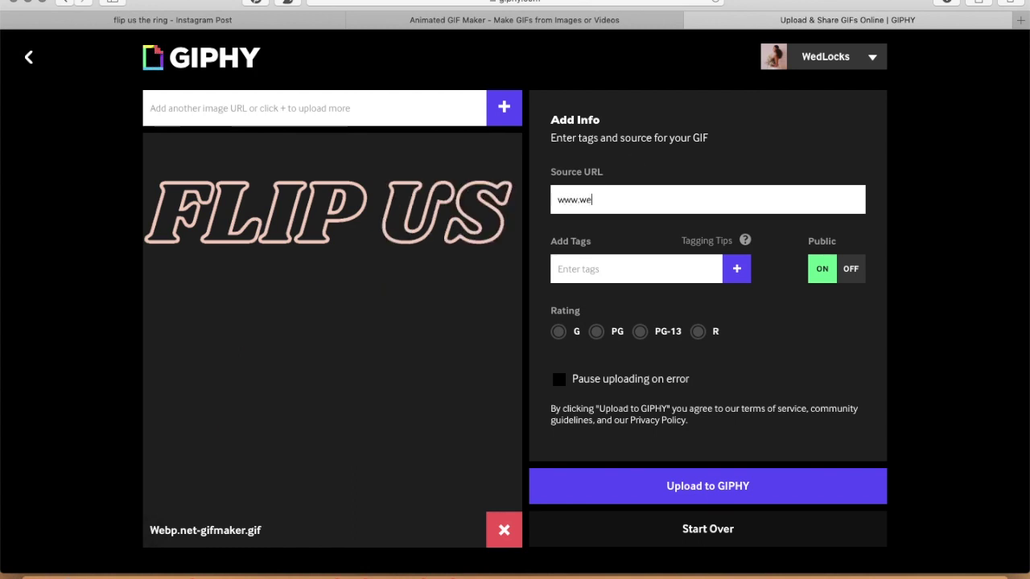
type("dlocks")
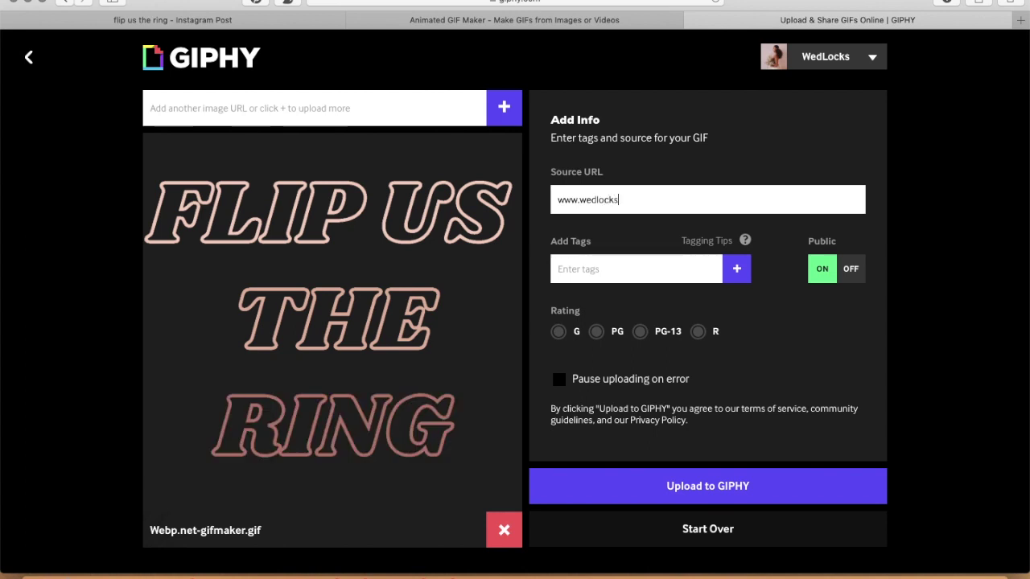
type("bridalhai")
type("r.com")
left_click(654, 274)
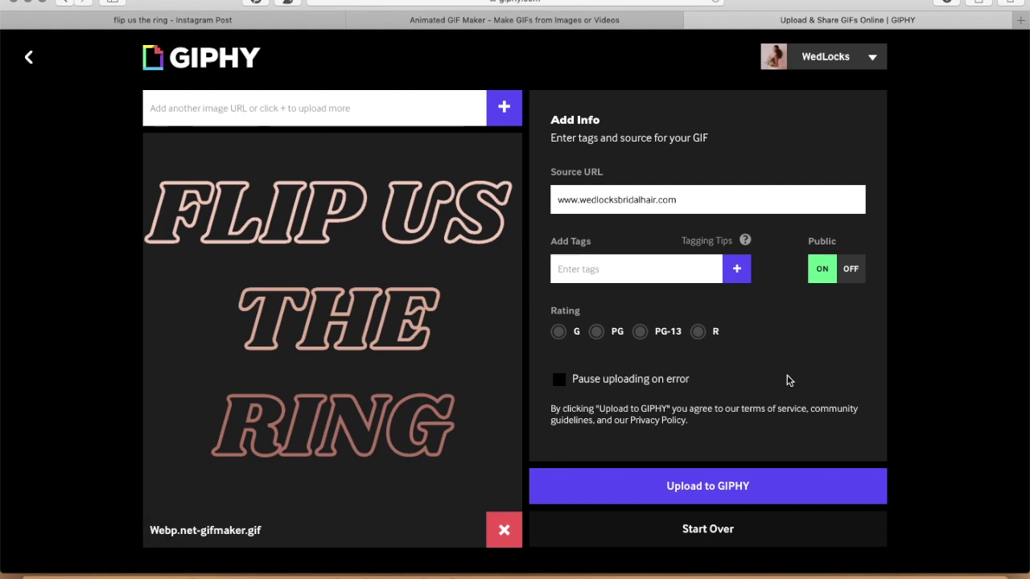
type("wedlocks")
key("Return")
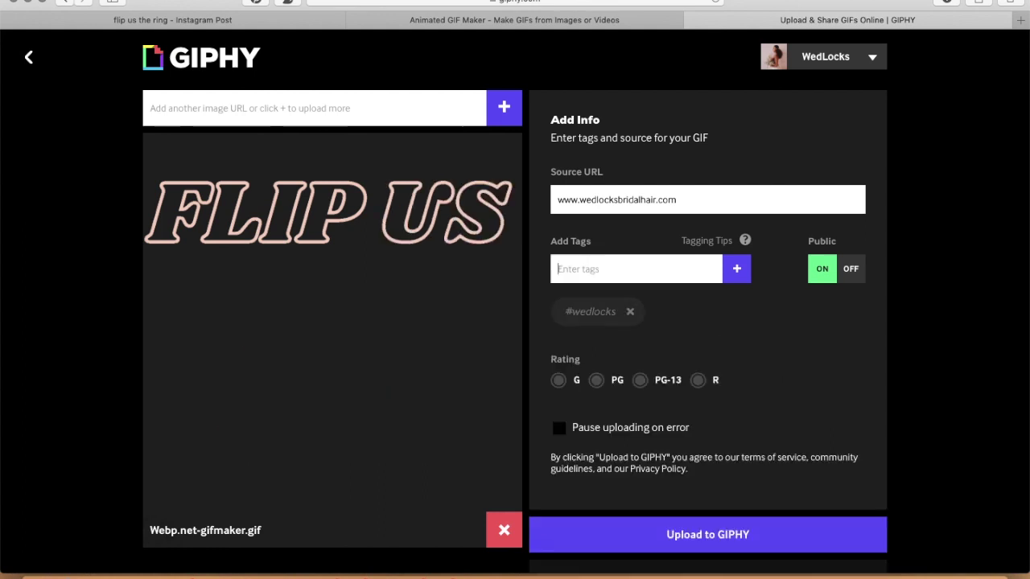
Add the tags bride, hair, makeup and ring, and pick the G rating
type("e")
key("Return")
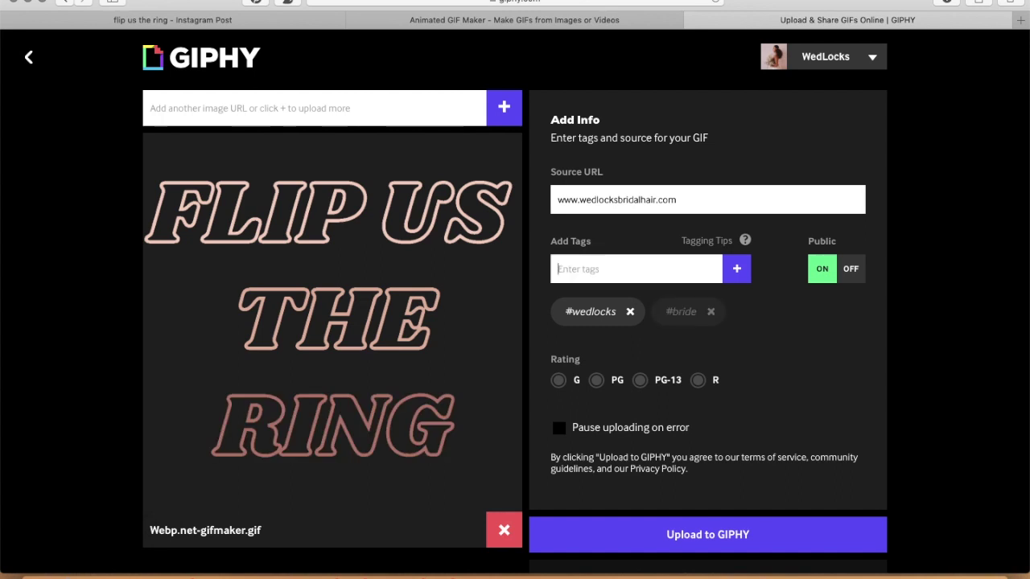
type("hair")
key("Return")
type("makeup")
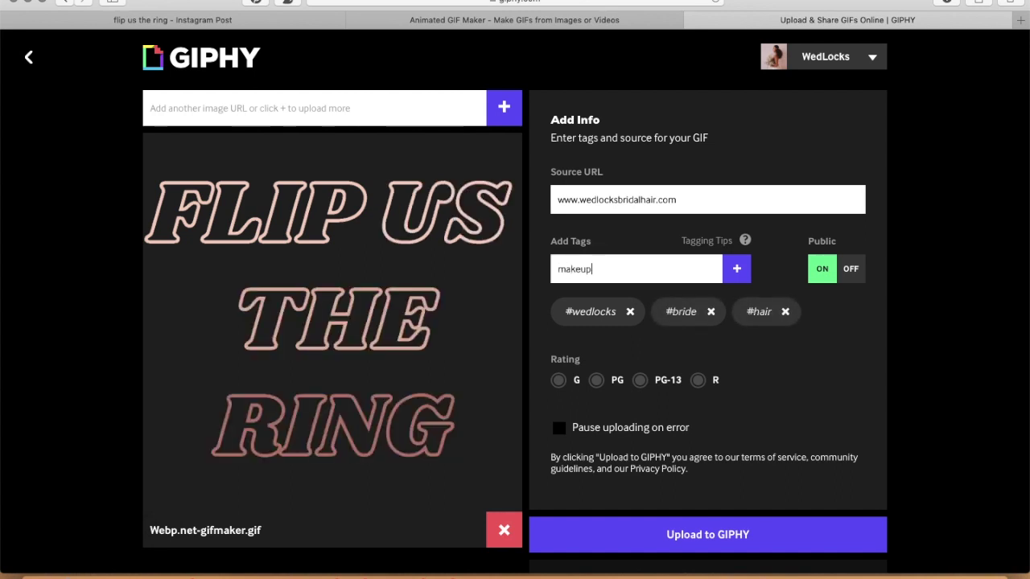
key("Return")
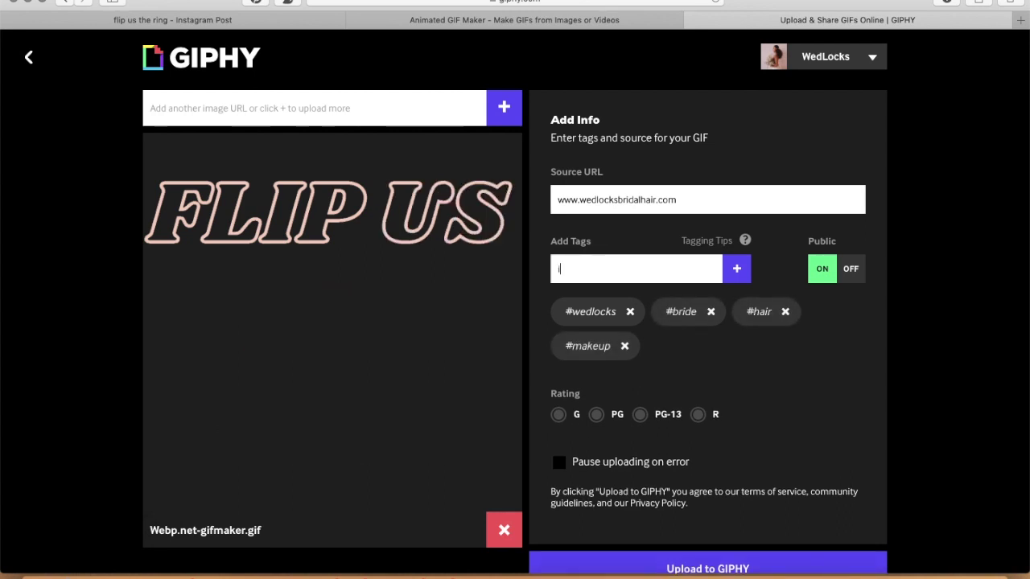
type("ring")
key("Return")
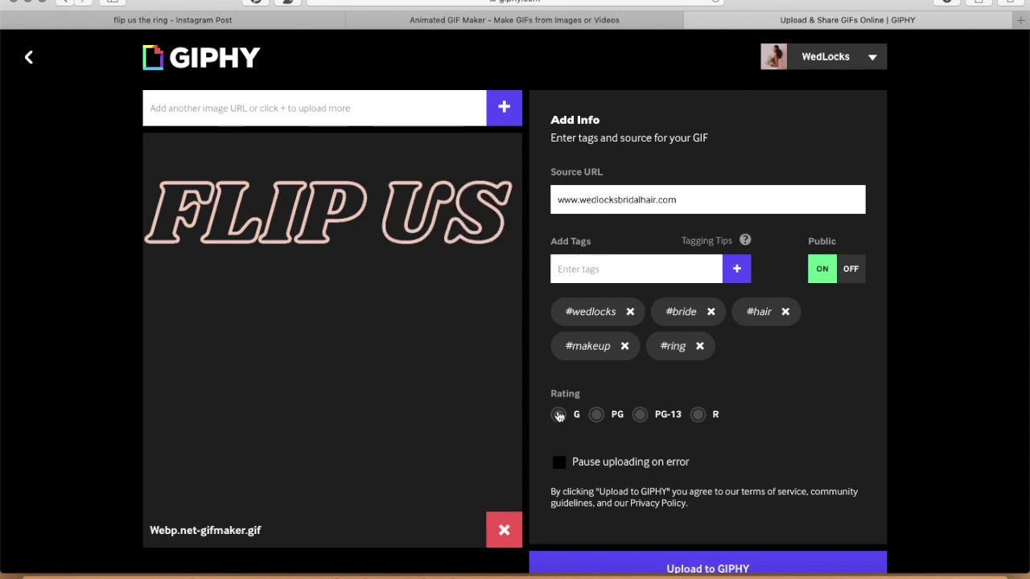
left_click(558, 414)
Scroll the upload form to confirm the public setting and G rating
scroll(558, 414, "down", 2)
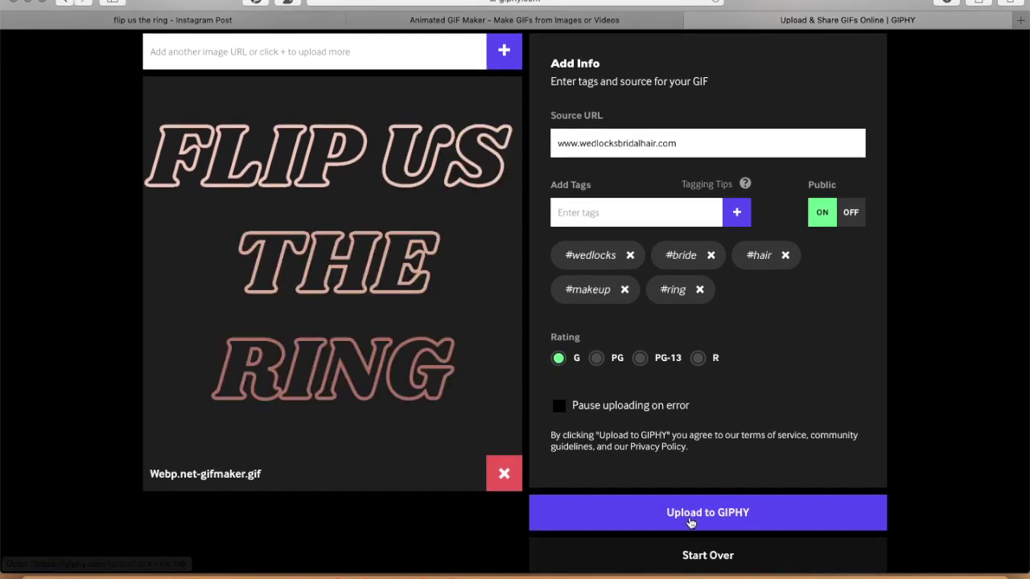
scroll(880, 448, "up", 2)
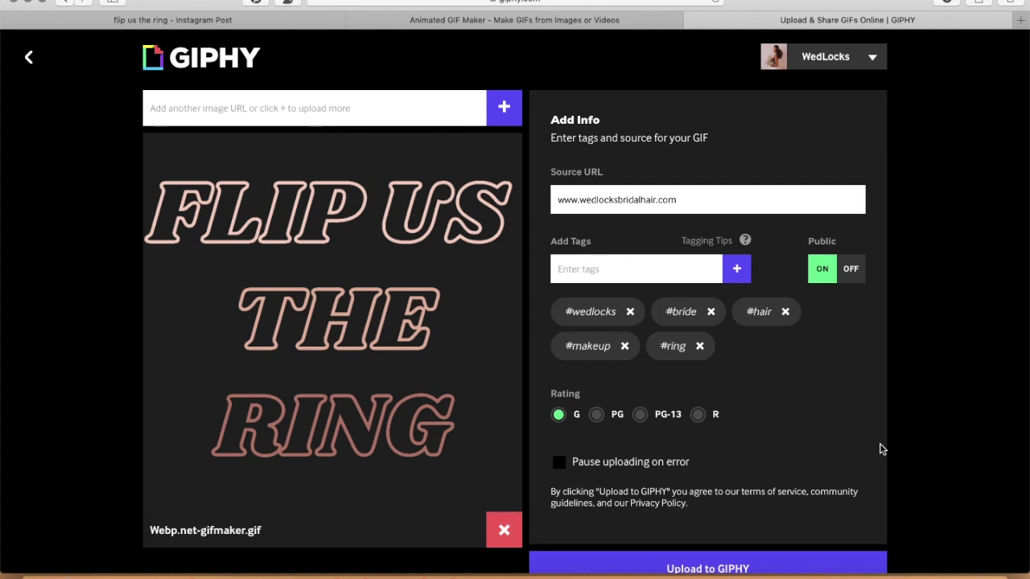
scroll(882, 449, "down", 2)
scroll(882, 449, "up", 2)
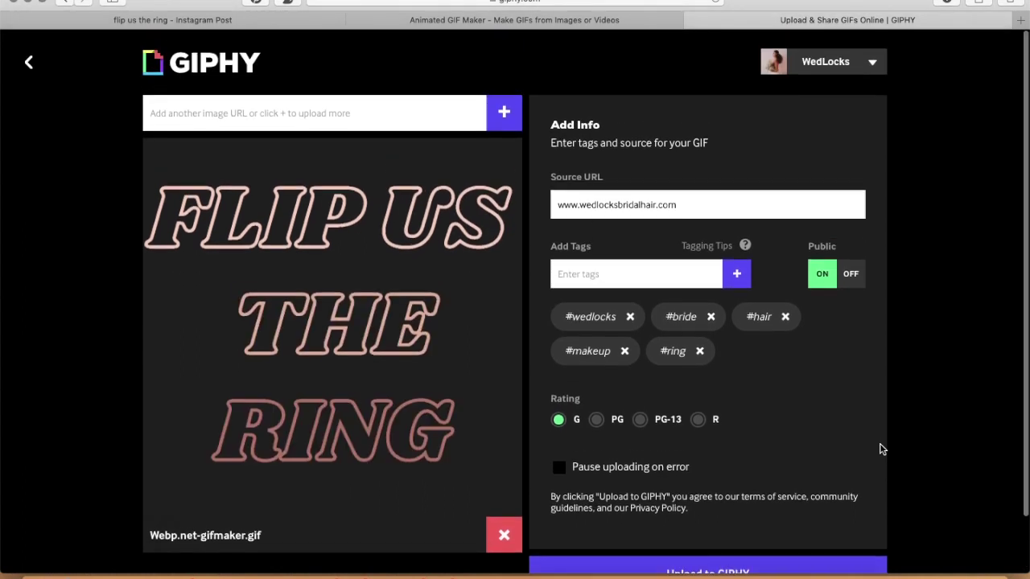